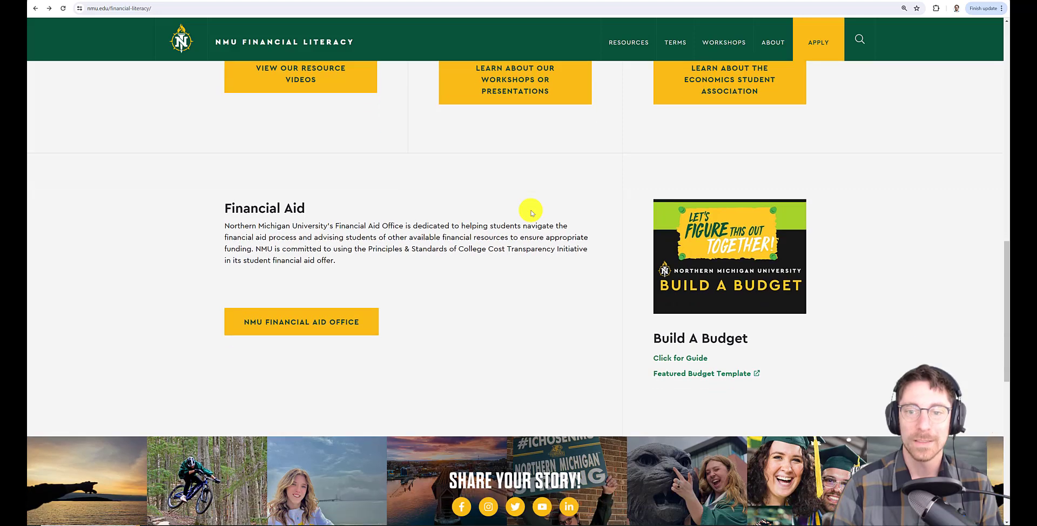
Step: Open the Featured Budget Template from the Build A Budget section and make a copy of it in the Finances folder
click(696, 376)
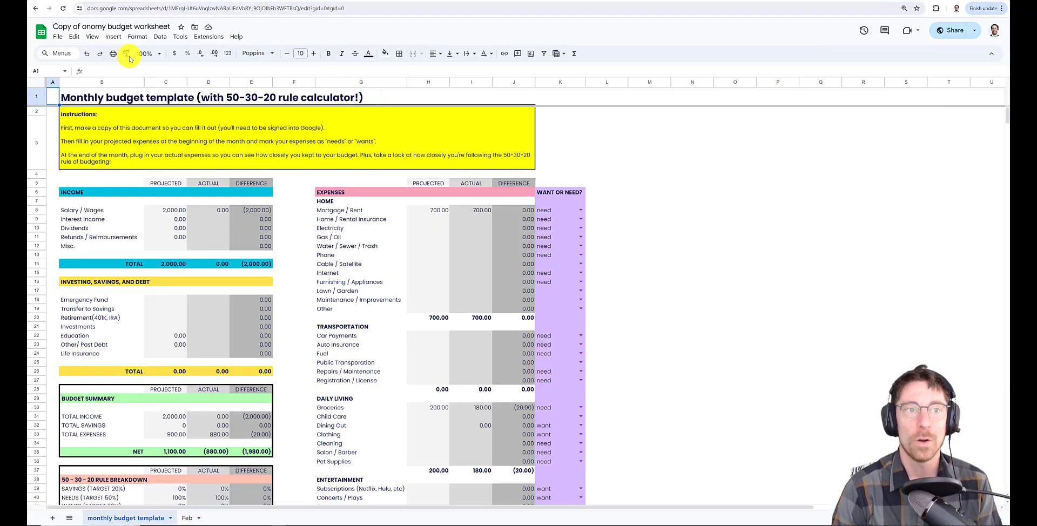
click(58, 37)
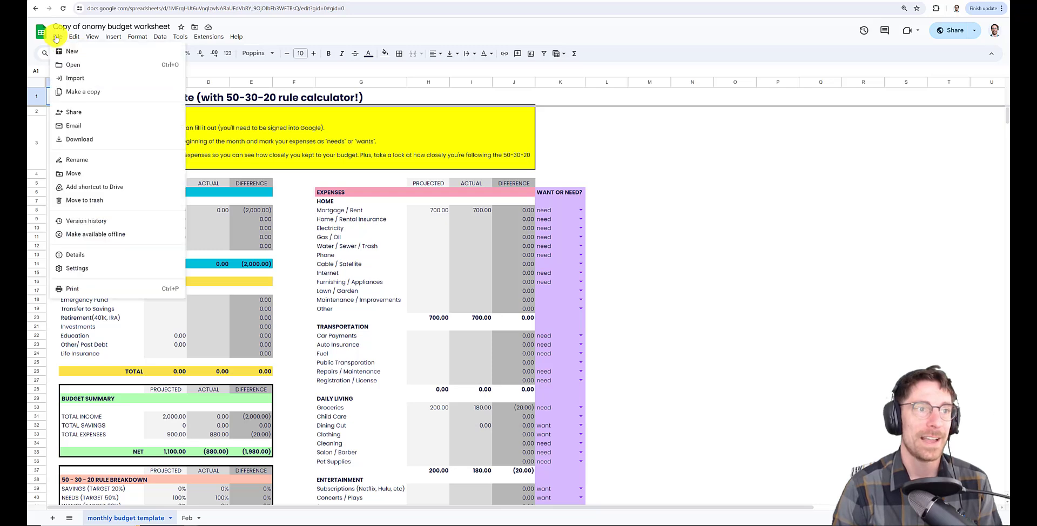
click(84, 92)
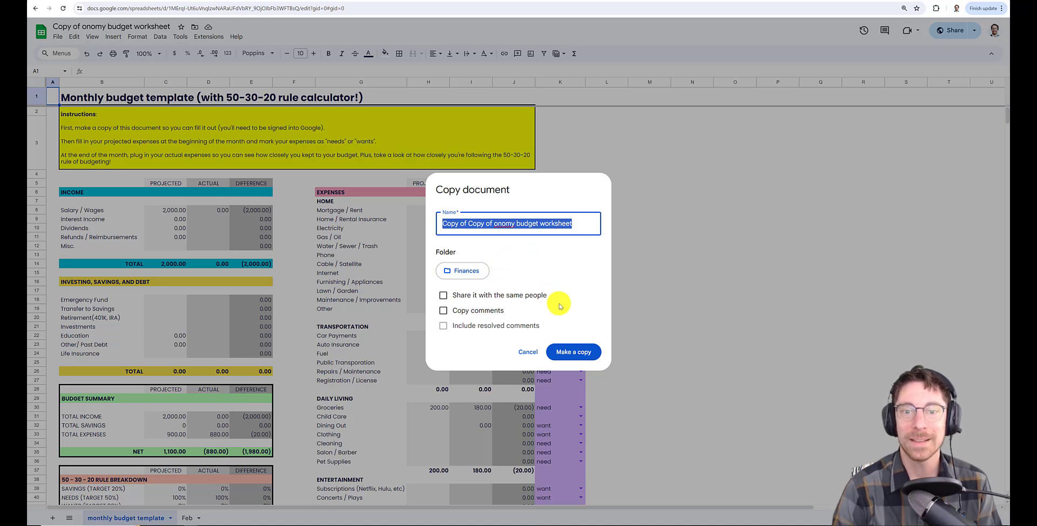
click(571, 351)
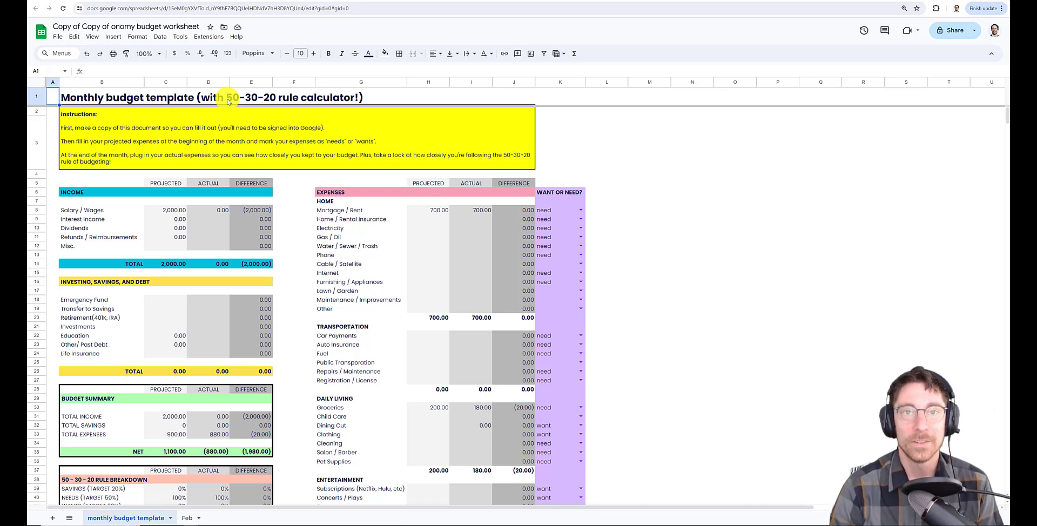
Step: Examine the template's projected income, expense categories from Home to Entertainment, and the Investing, Savings, and Debt section
scroll(229, 101, down, 1)
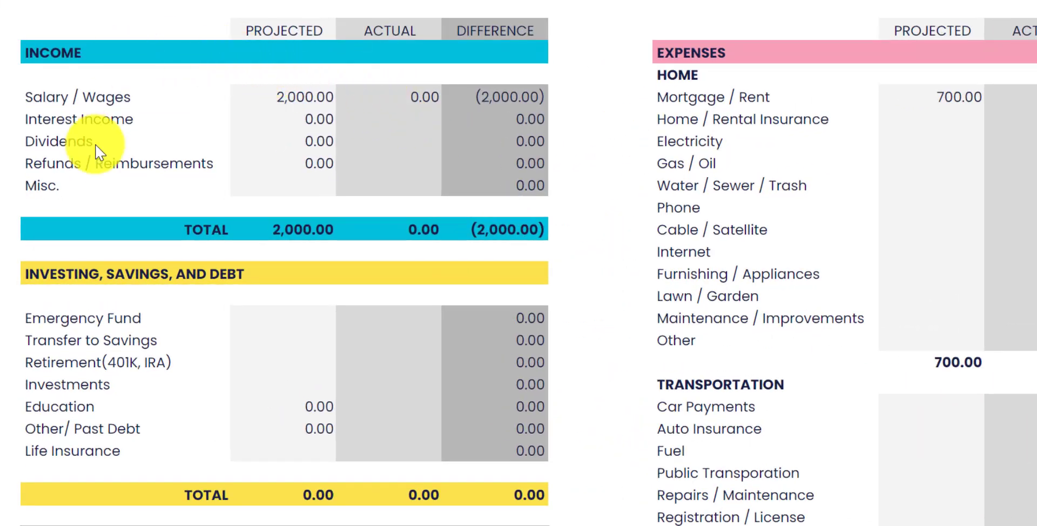
click(282, 96)
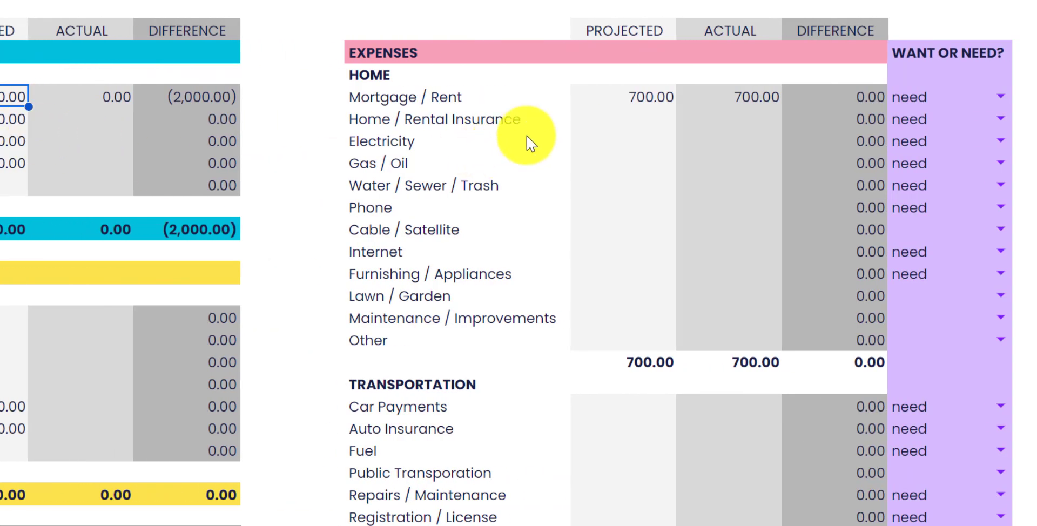
click(622, 101)
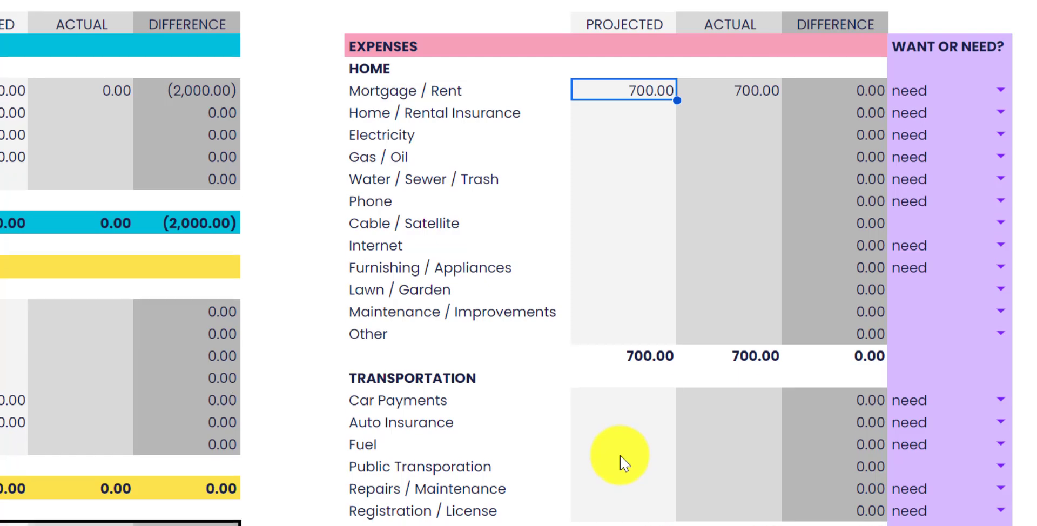
scroll(621, 456, down, 2)
scroll(624, 462, down, 3)
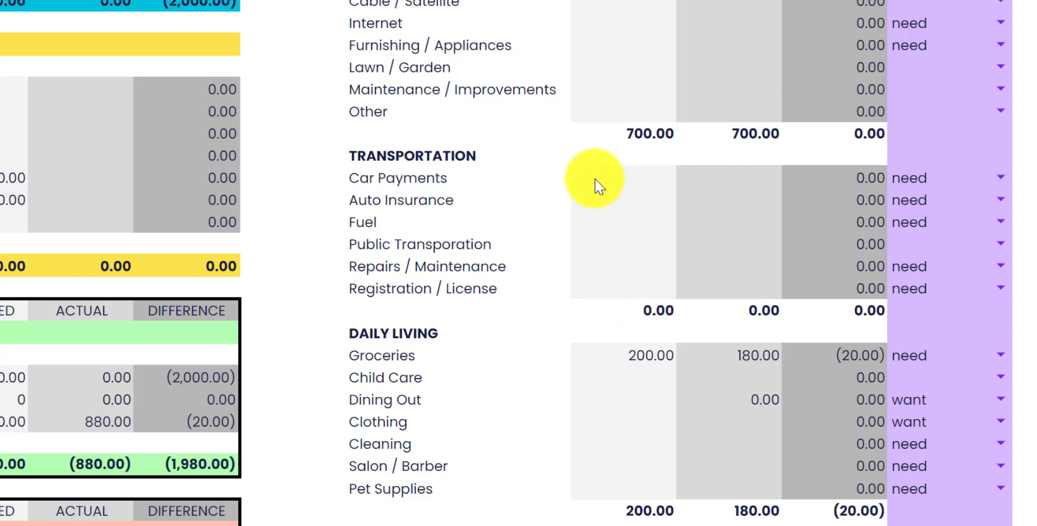
scroll(597, 184, down, 3)
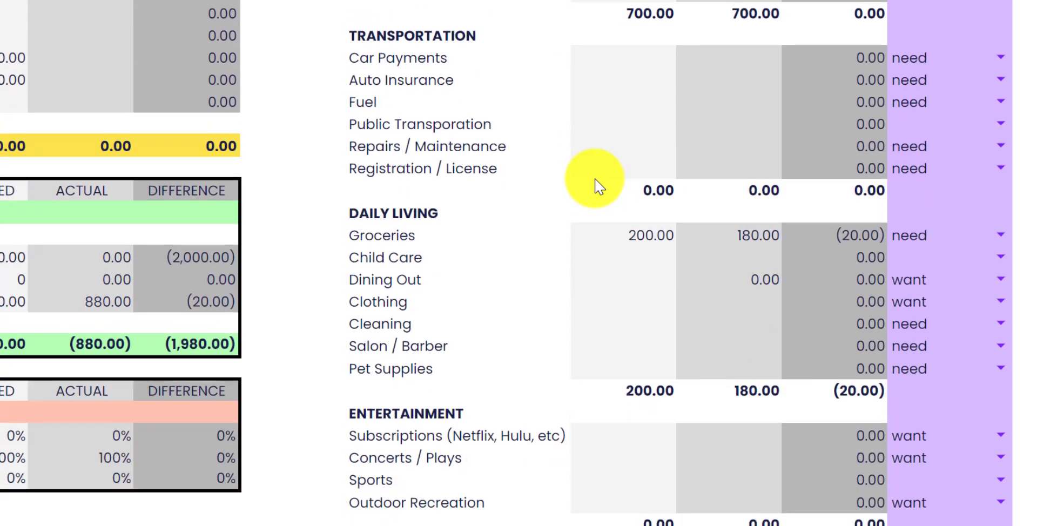
click(594, 223)
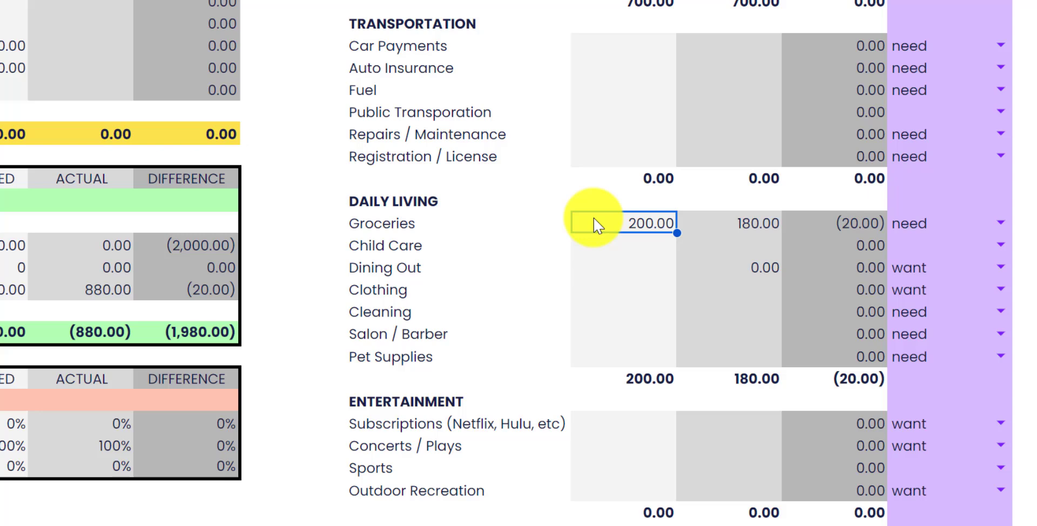
click(616, 271)
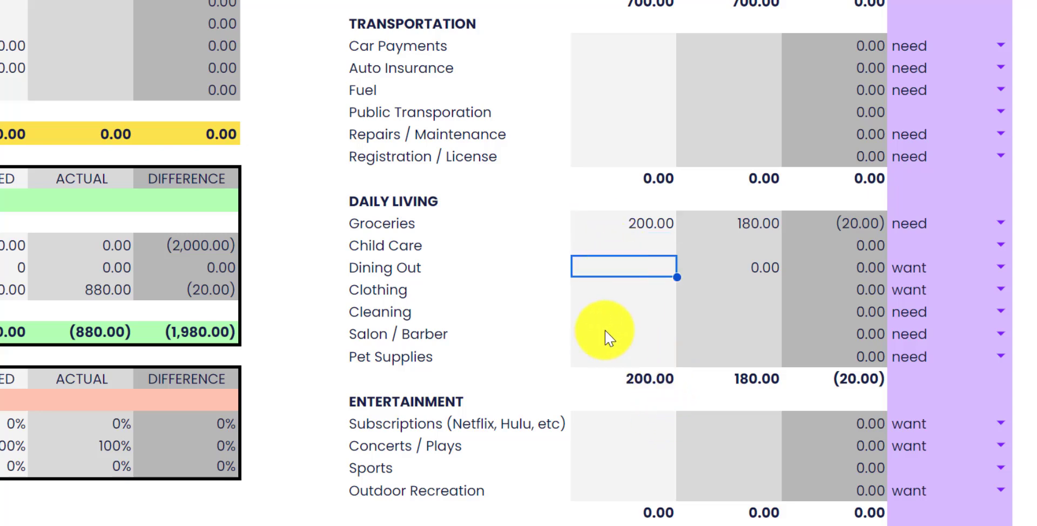
scroll(607, 336, down, 2)
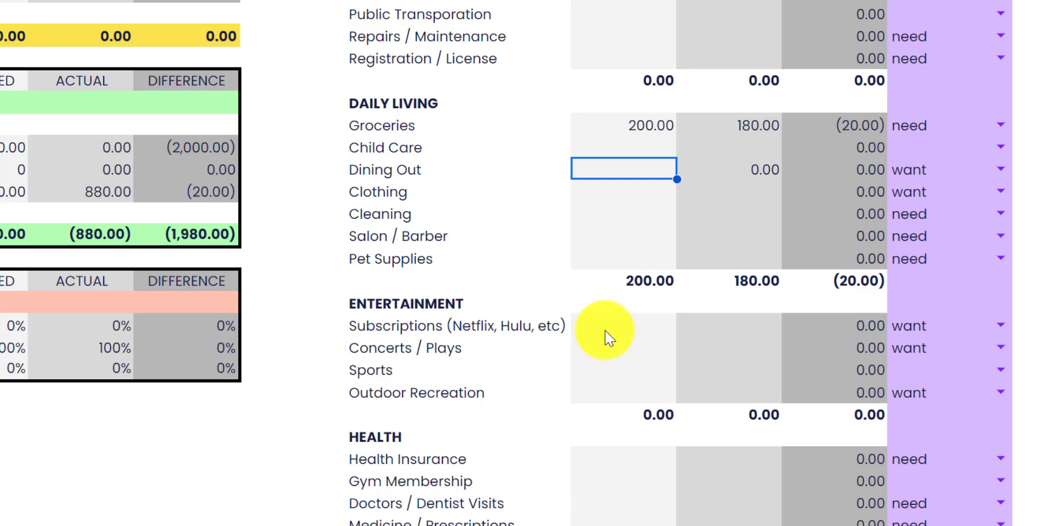
scroll(610, 337, up, 10)
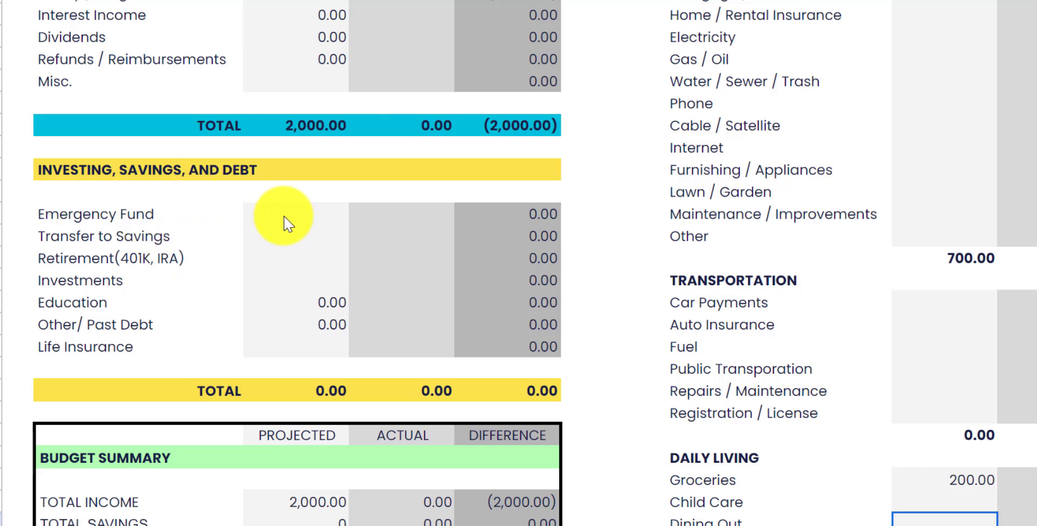
click(283, 221)
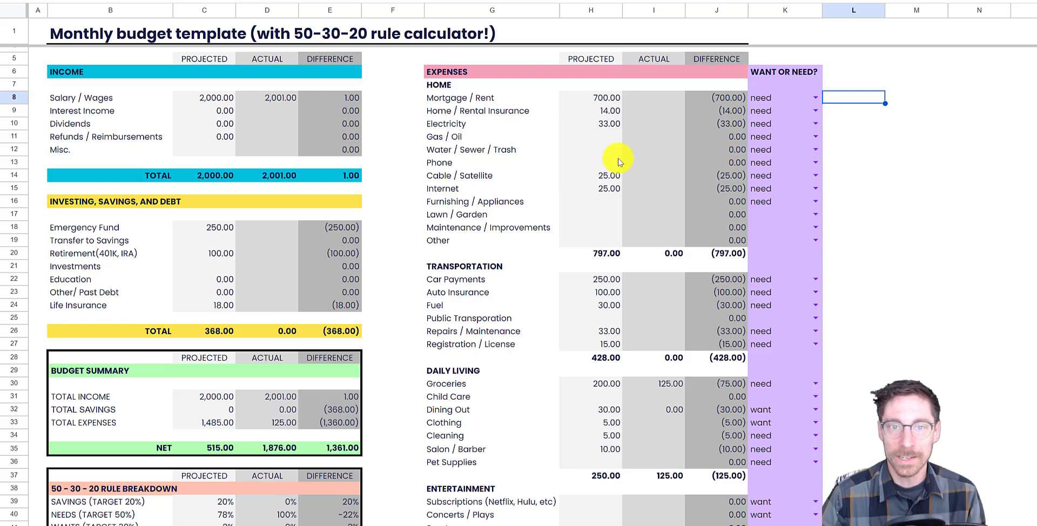
Step: Review the filled-in projected expenses, emergency fund and retirement entries, budget summary and 50-30-20 rule breakdown
click(597, 98)
click(599, 114)
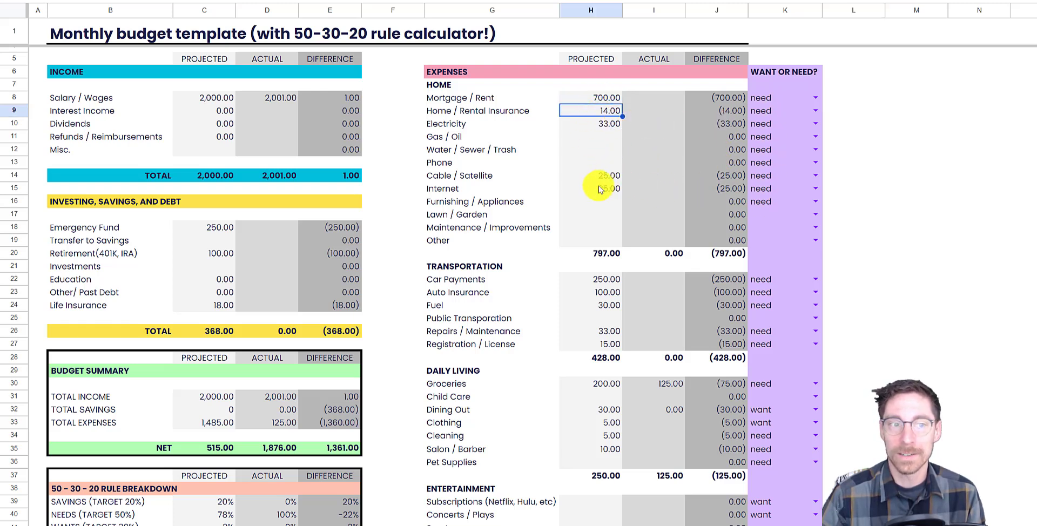
scroll(530, 291, down, 3)
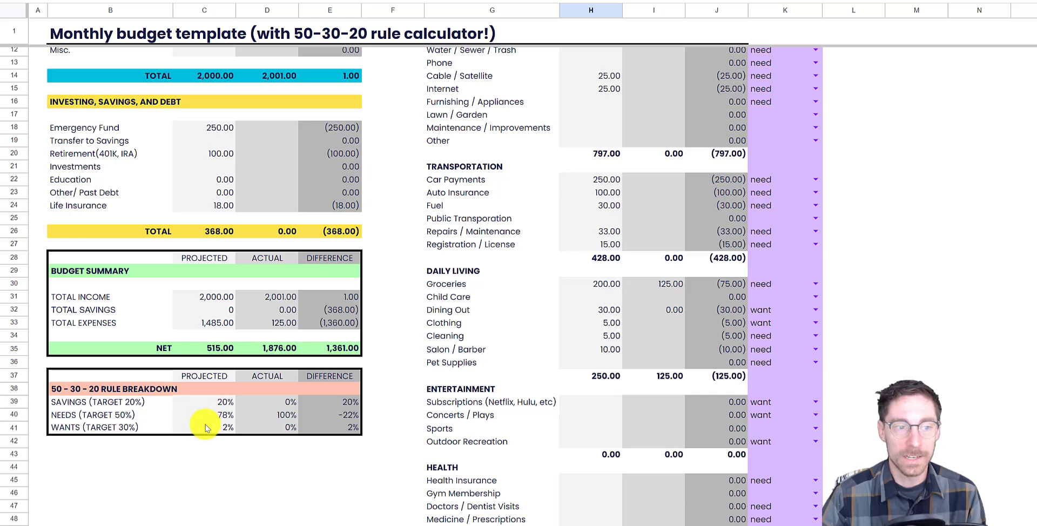
scroll(221, 394, up, 3)
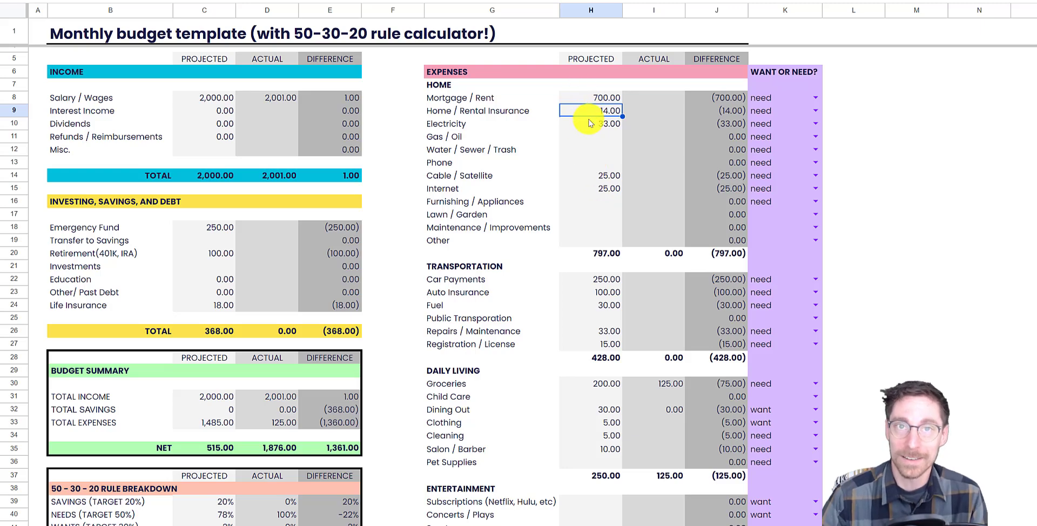
scroll(577, 137, down, 7)
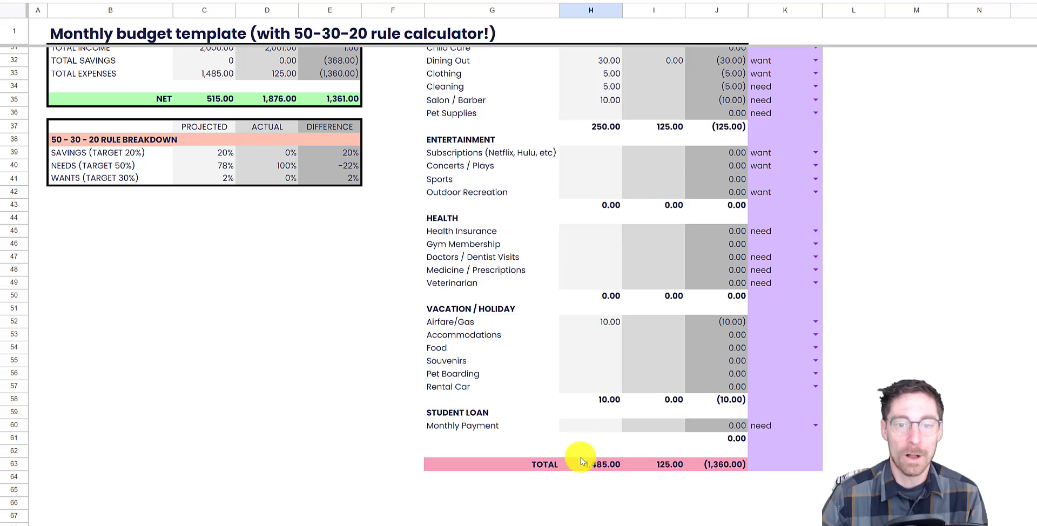
scroll(585, 471, up, 8)
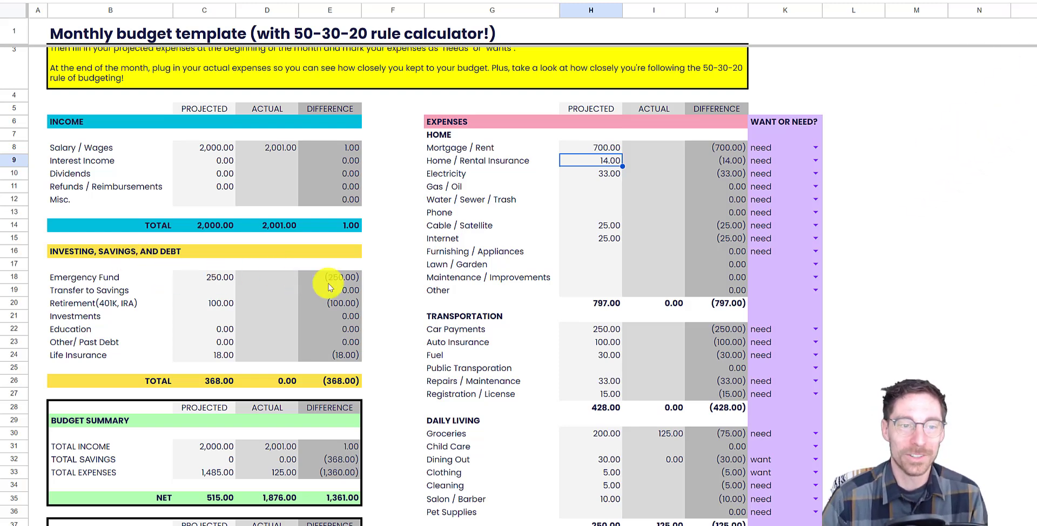
click(201, 277)
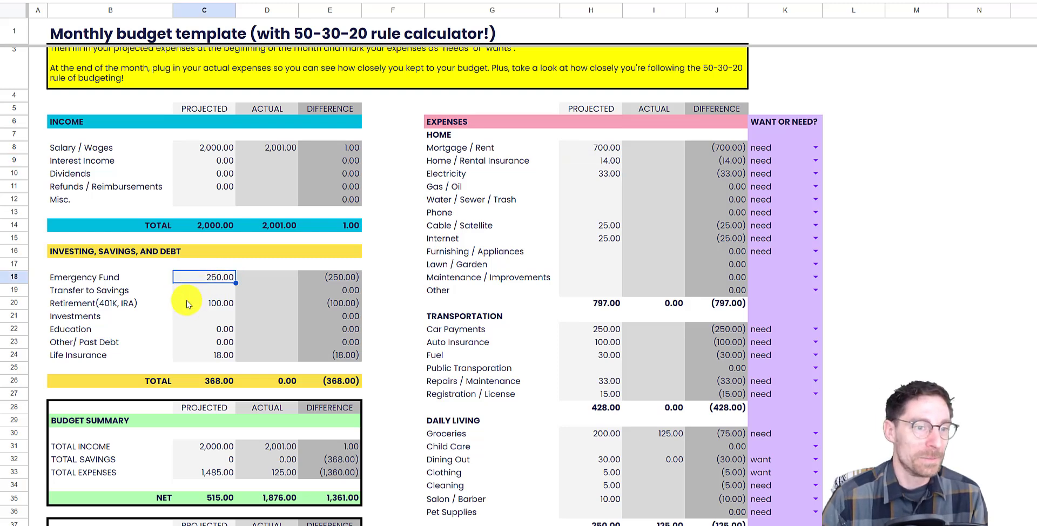
click(194, 305)
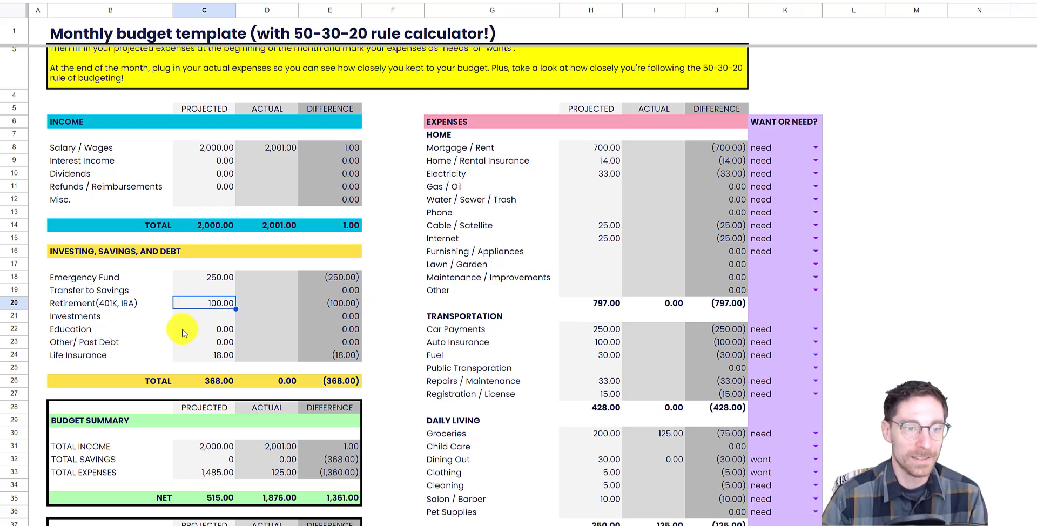
click(388, 358)
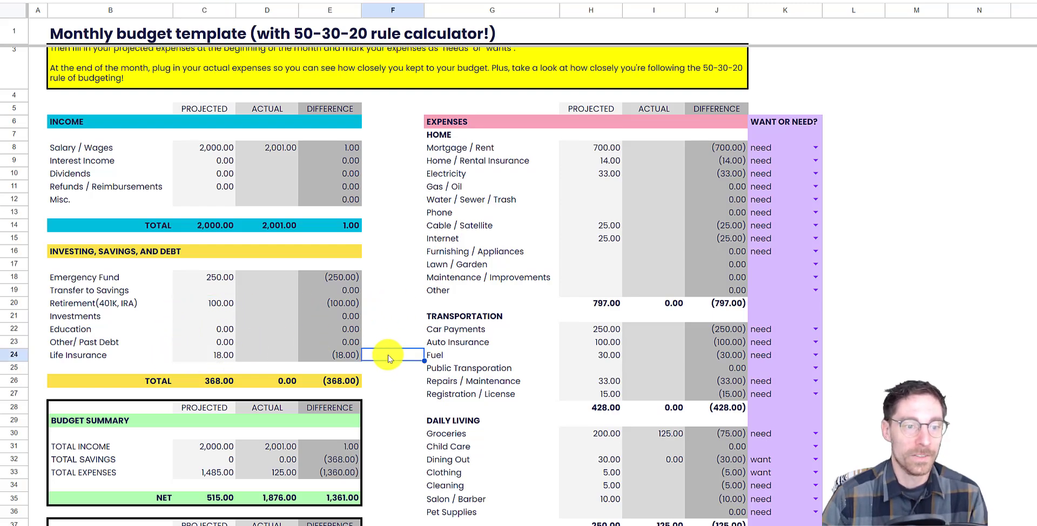
scroll(389, 358, down, 3)
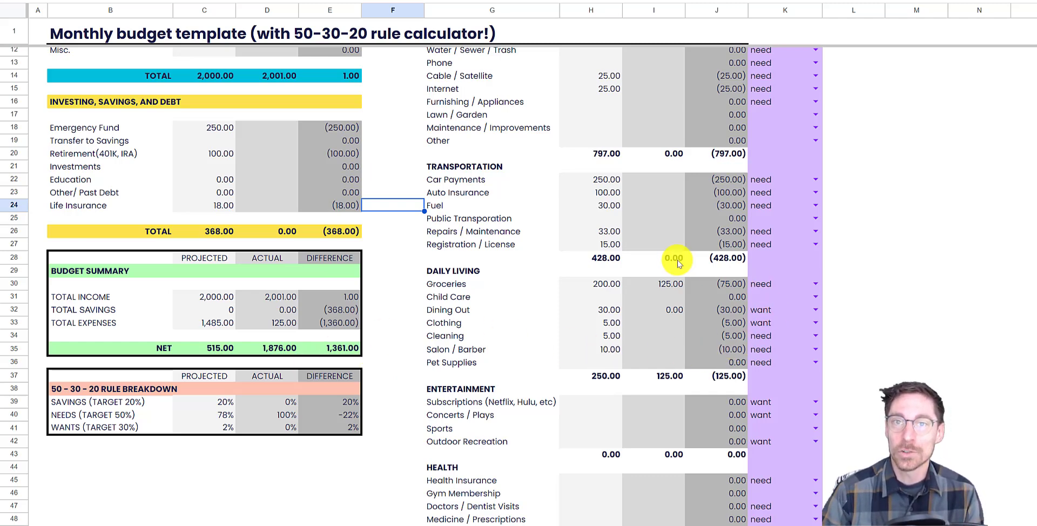
scroll(678, 267, up, 3)
Step: Set the actual Dining Out expense under Daily Living to 10
scroll(679, 270, down, 1)
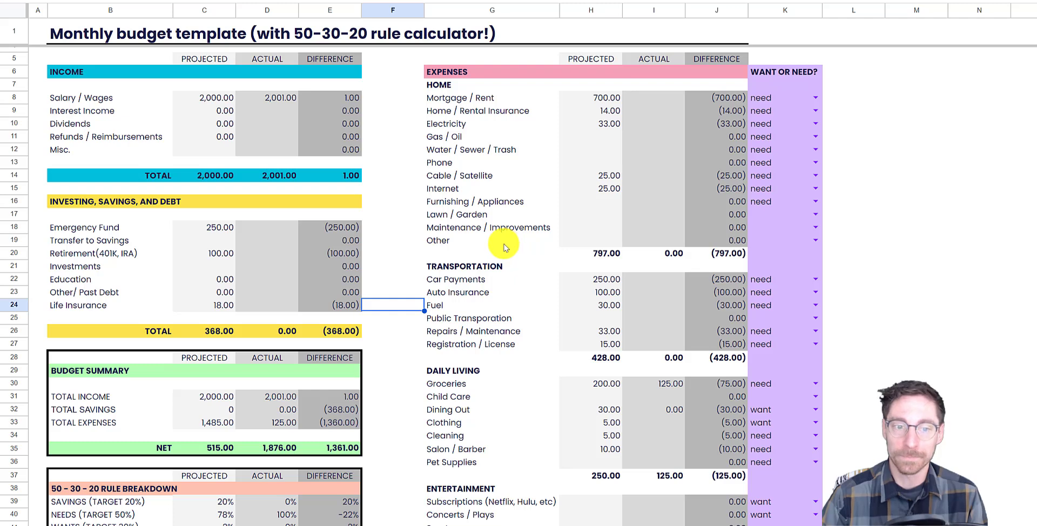
scroll(505, 247, down, 2)
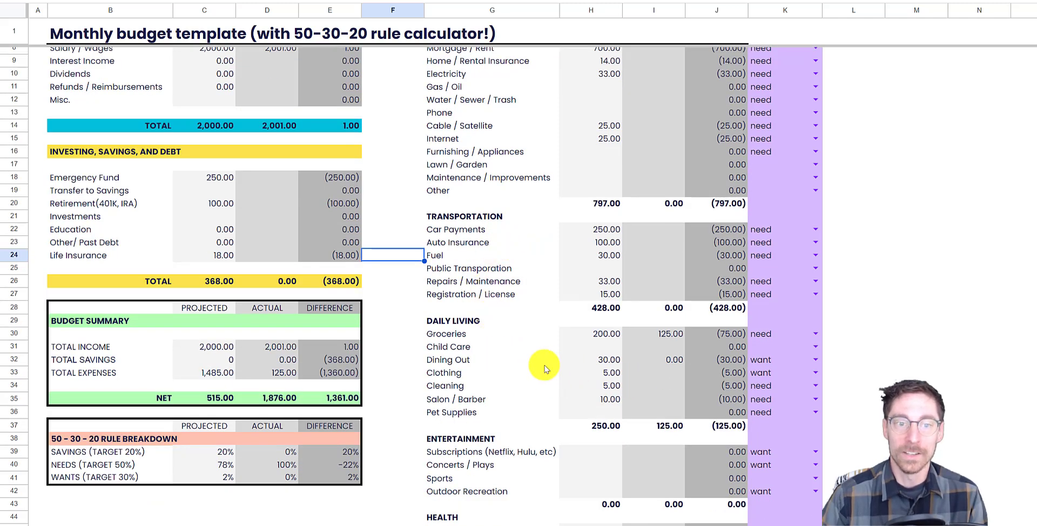
click(649, 364)
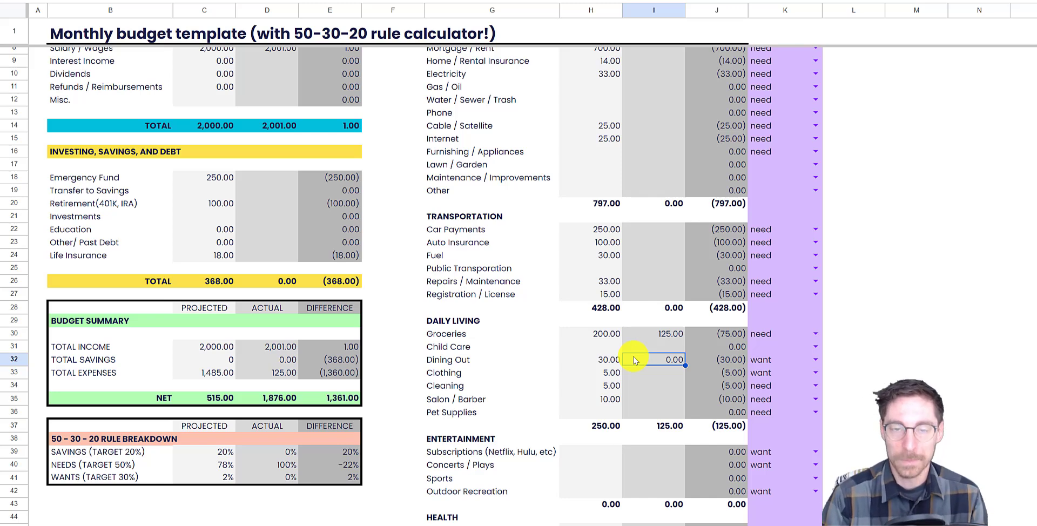
text(10)
key(Return)
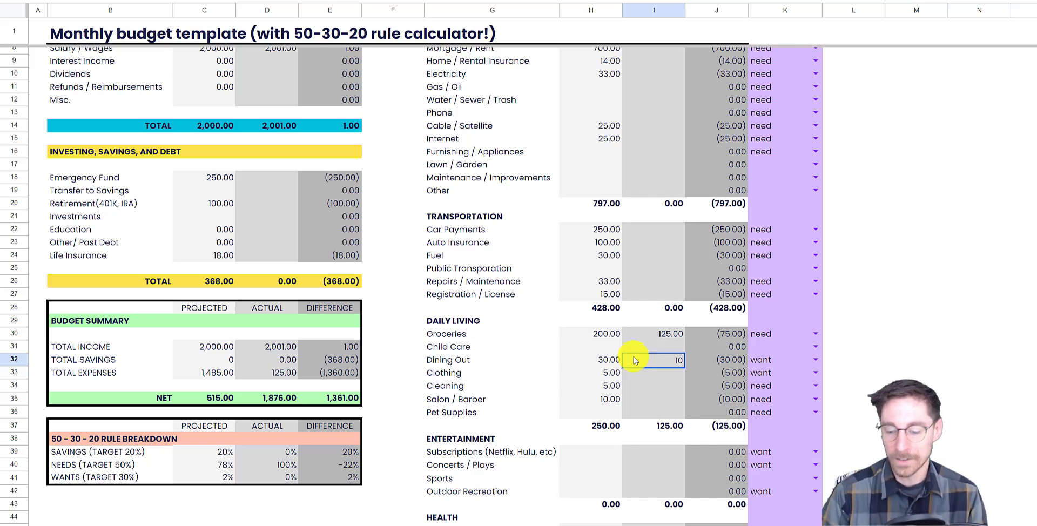
Step: Turn the actual Dining Out amount into the running sum formula =10+15+10
click(634, 356)
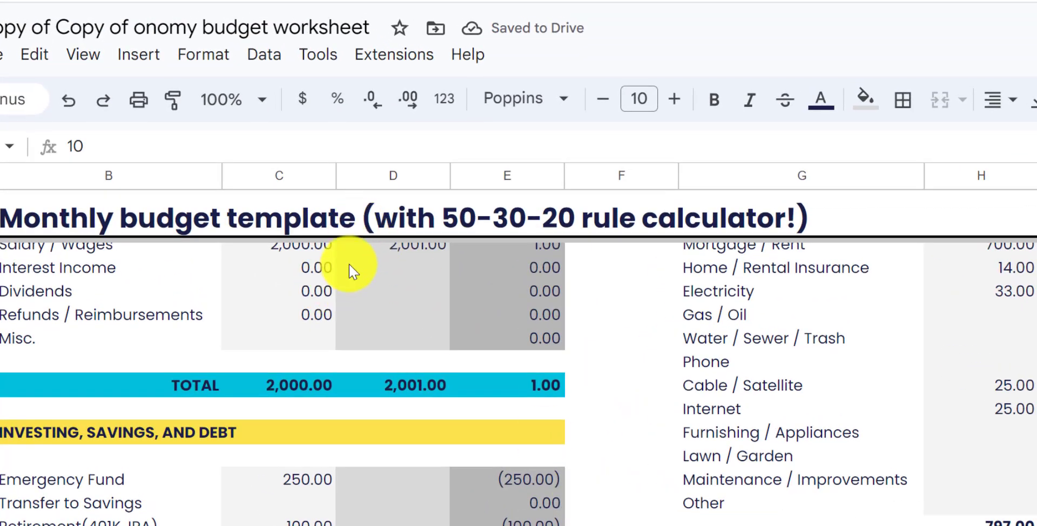
click(71, 147)
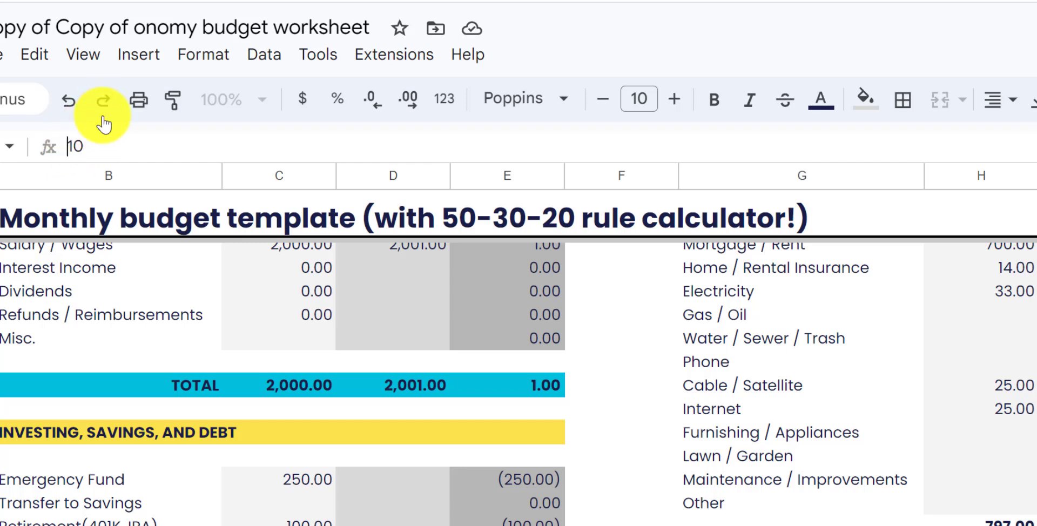
text(=)
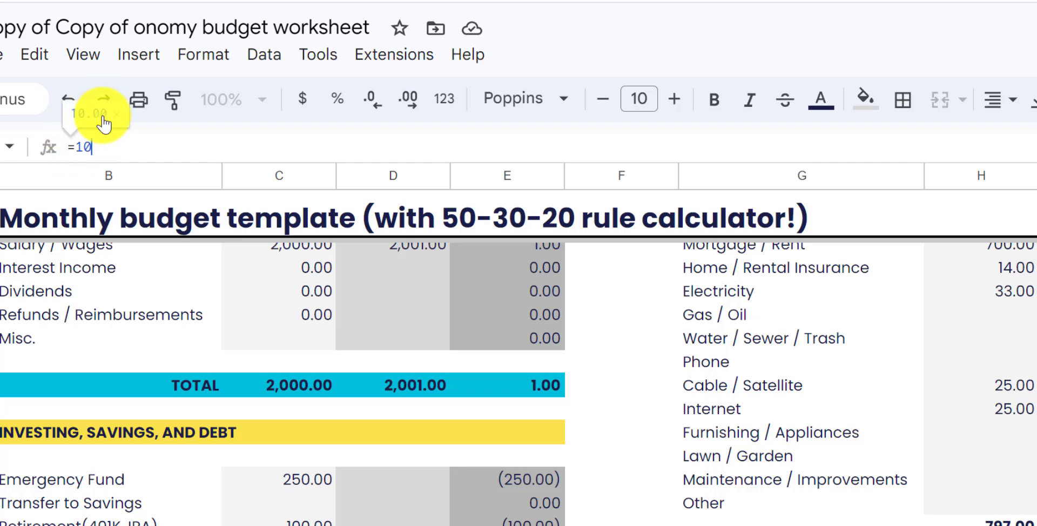
text(+)
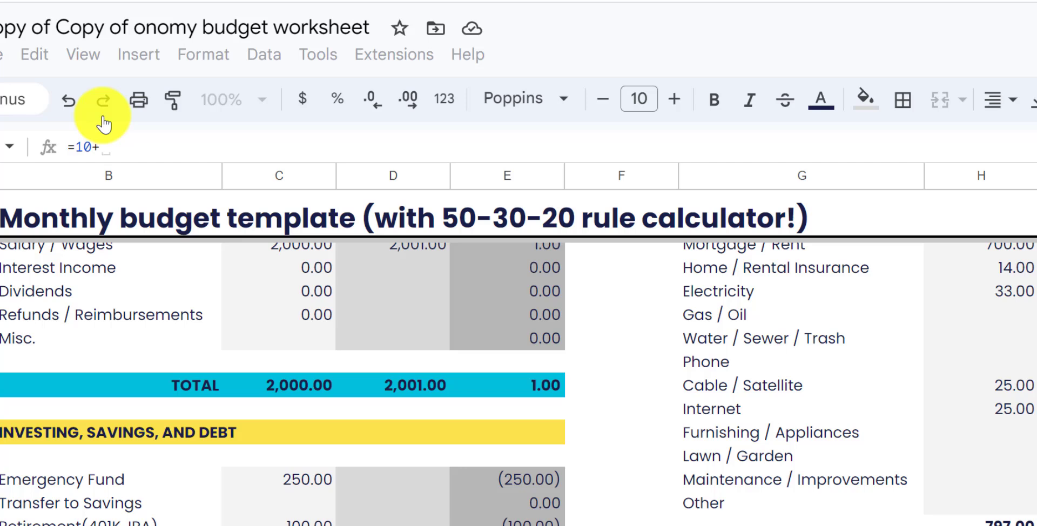
text(15)
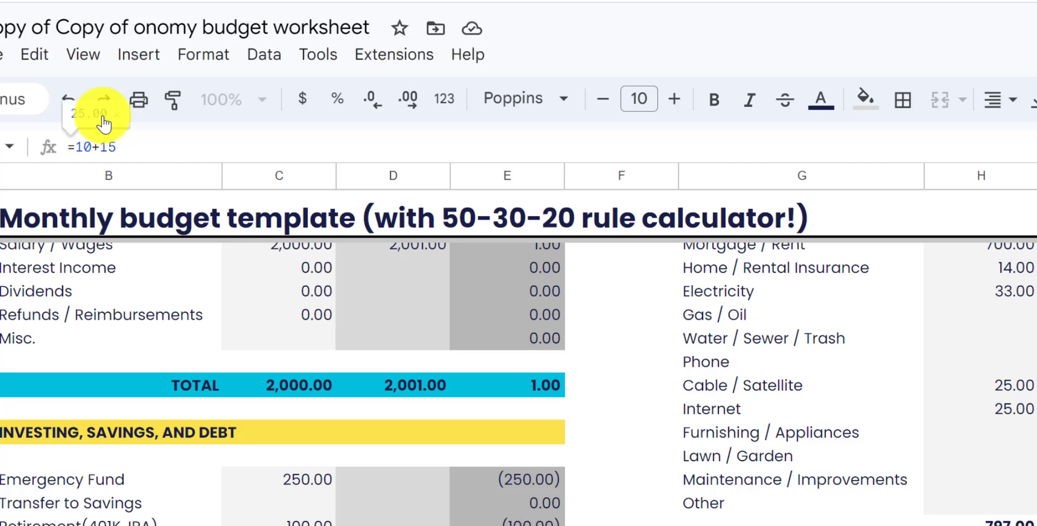
text(+10)
key(Return)
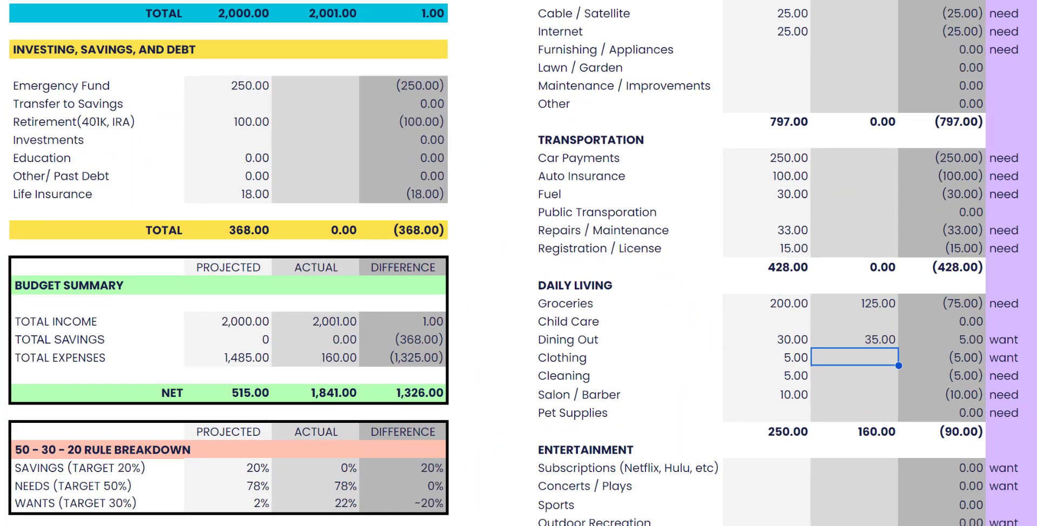
click(873, 340)
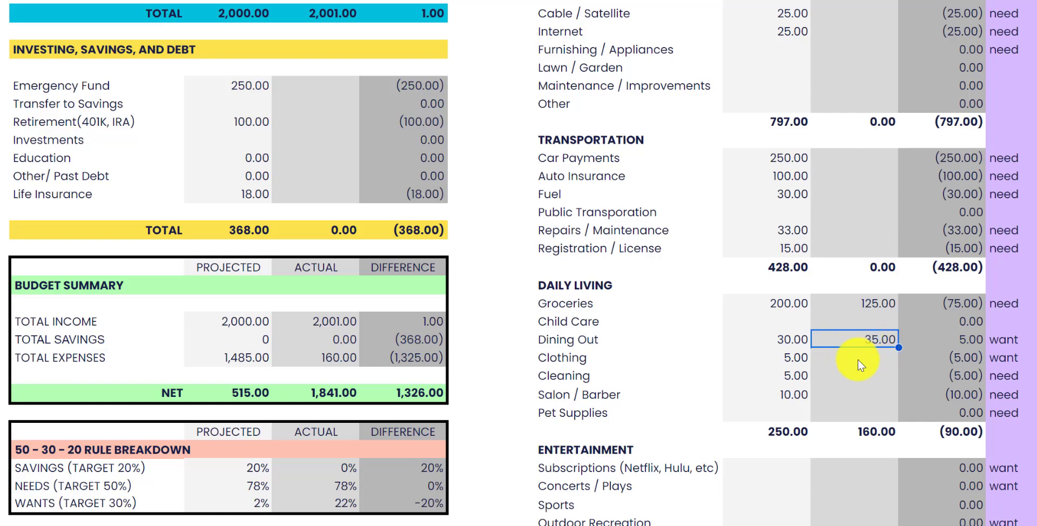
click(858, 360)
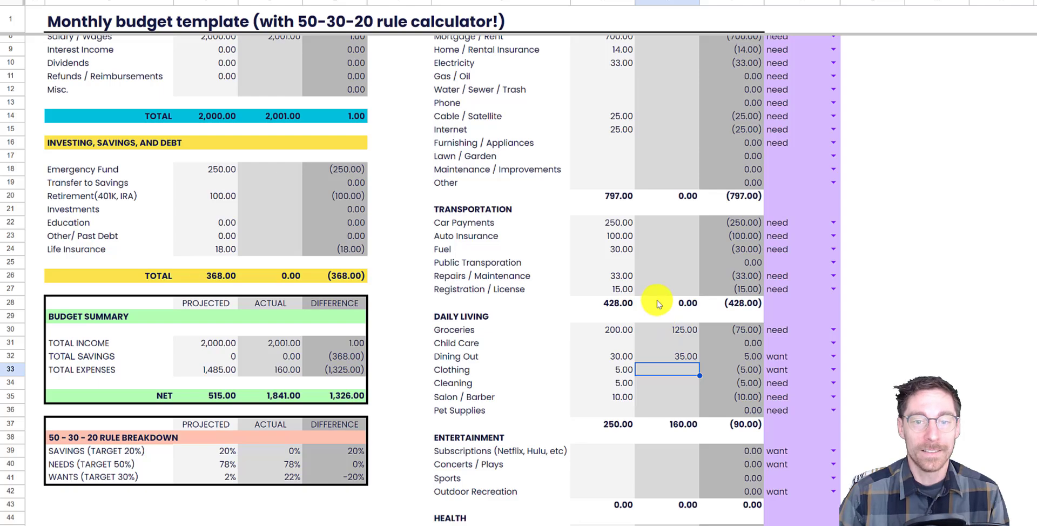
Step: Set the actual Mortgage / Rent expense in the January sheet to 650
scroll(662, 306, up, 1)
scroll(671, 306, down, 1)
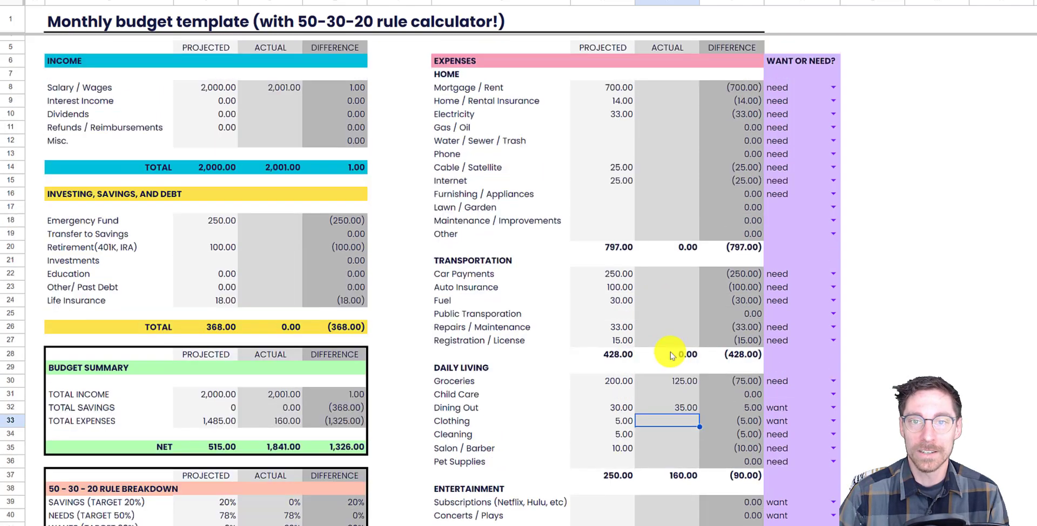
scroll(670, 307, up, 1)
click(660, 87)
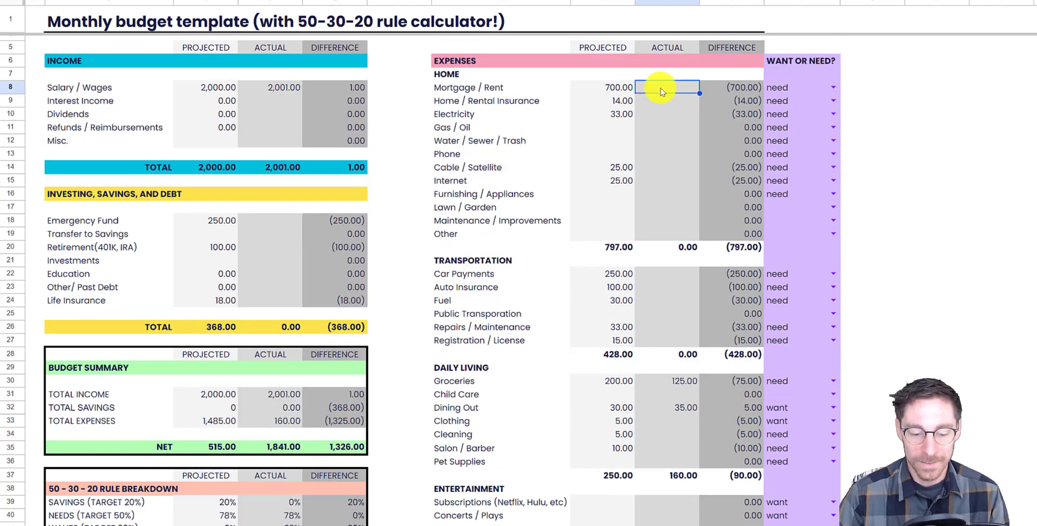
text(650)
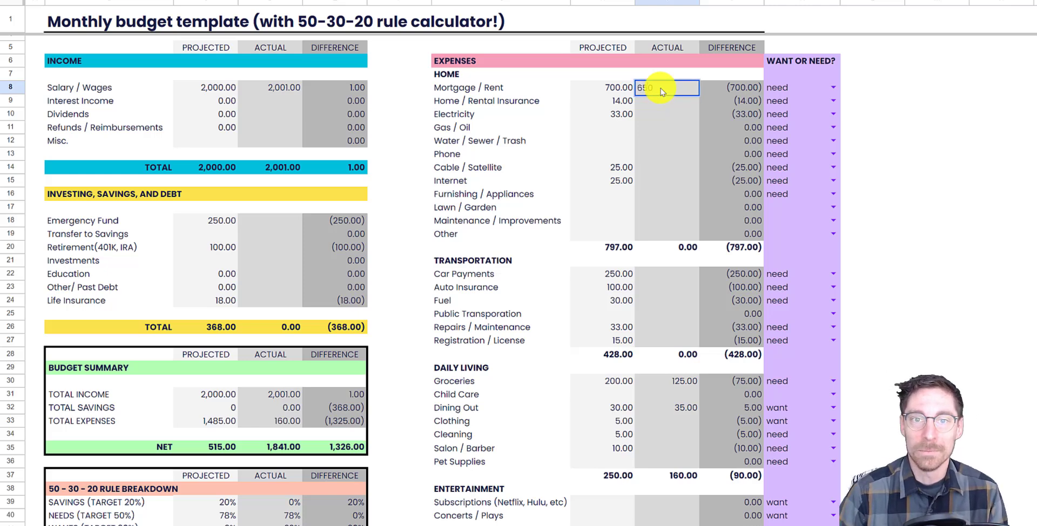
key(Return)
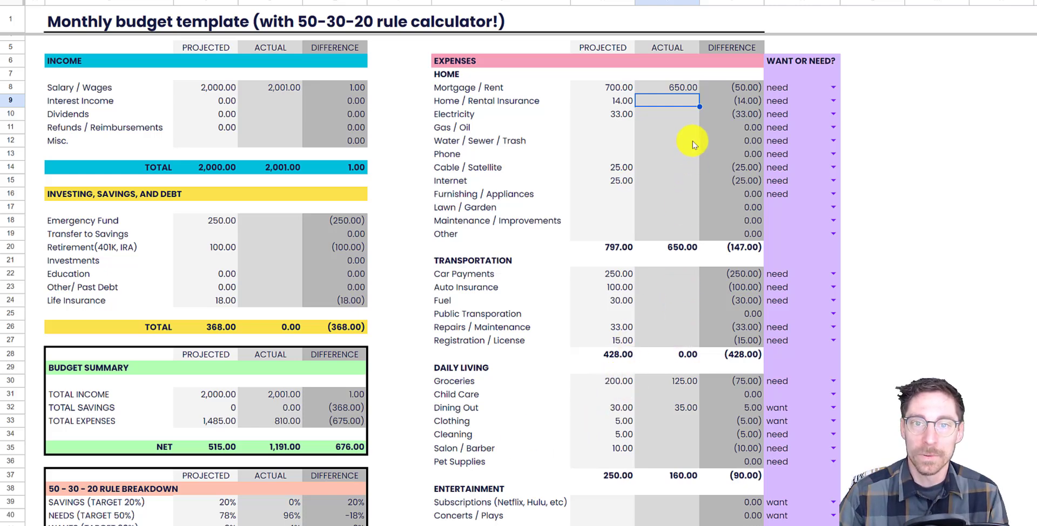
Step: Copy January's Home expense differences from Mortgage / Rent to Other and paste them as values only into February's actual Home expenses
click(724, 87)
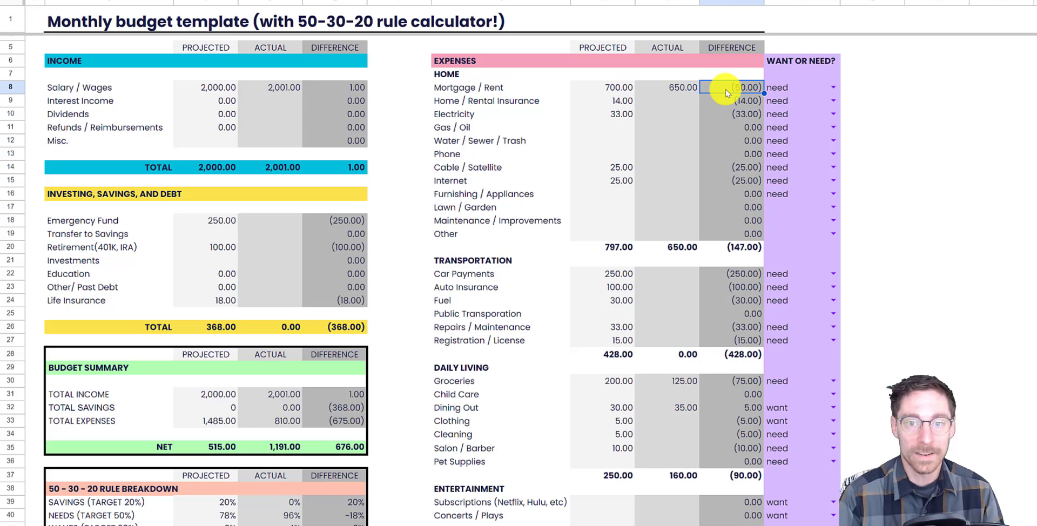
drag(726, 91, 724, 236)
key(ctrl+c)
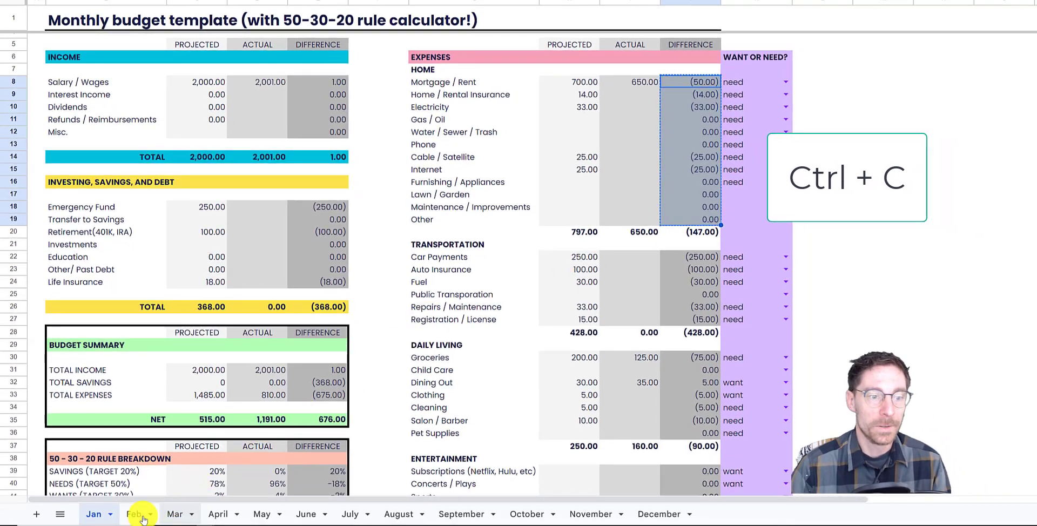
click(134, 514)
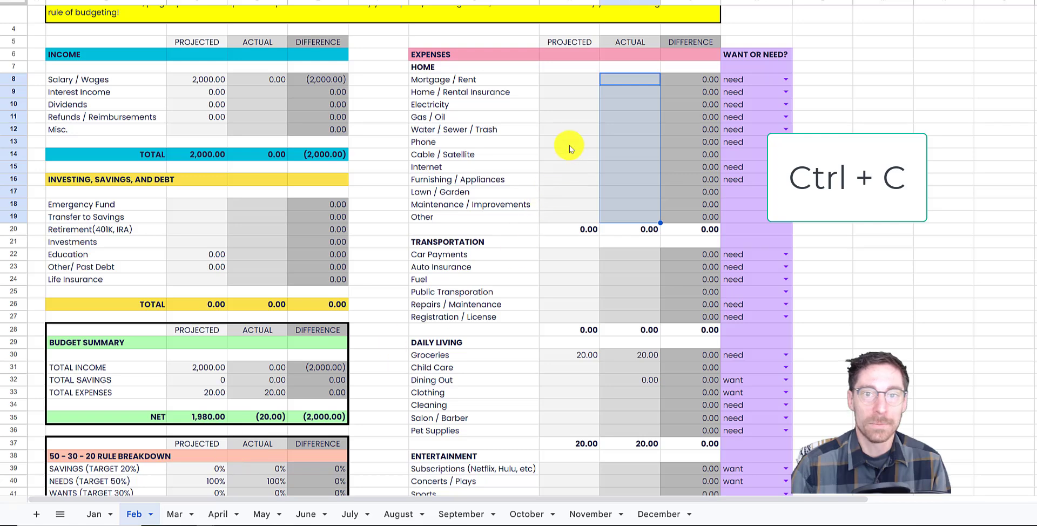
click(621, 80)
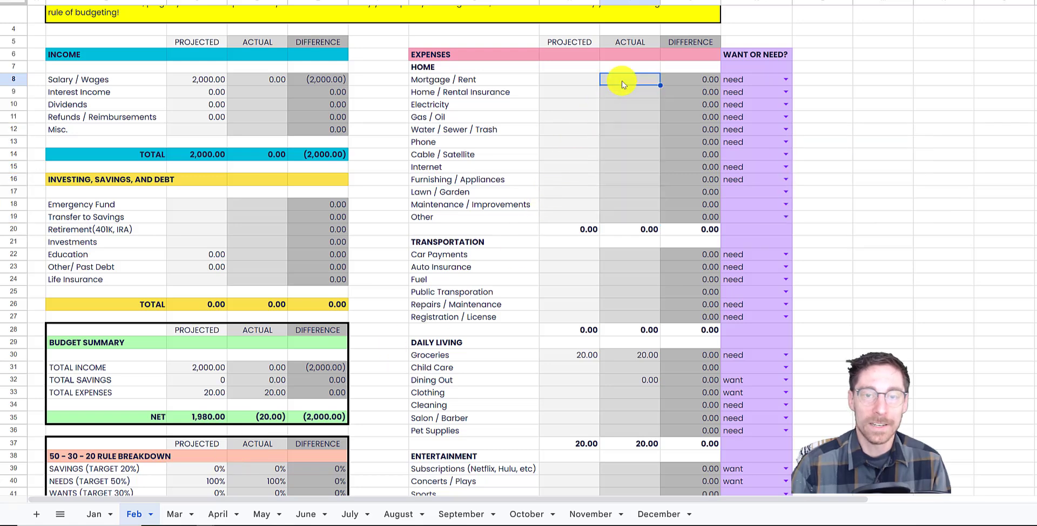
key(ctrl+shift+v)
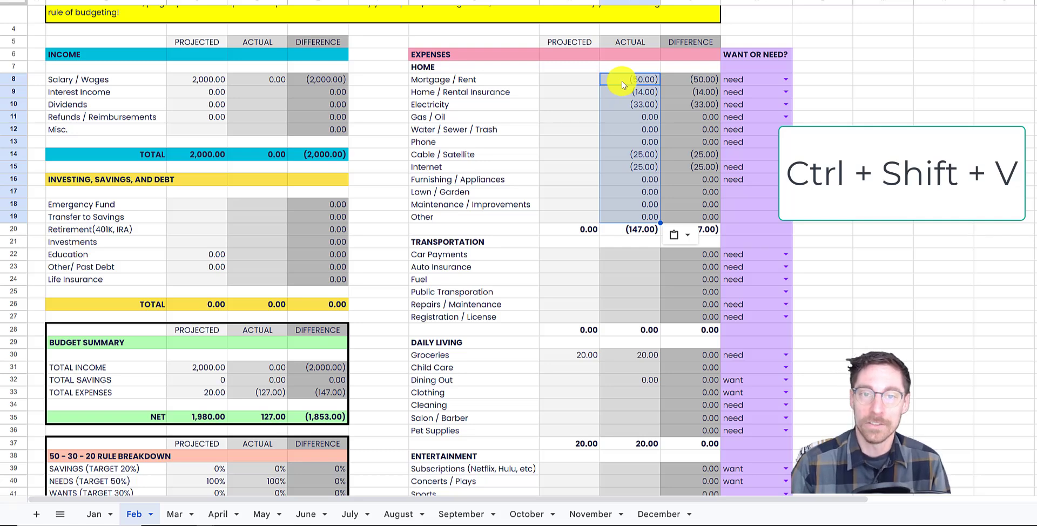
Step: Undo the paste in February's actual Home expenses and redo it using the Paste special option Values only
key(ctrl+z)
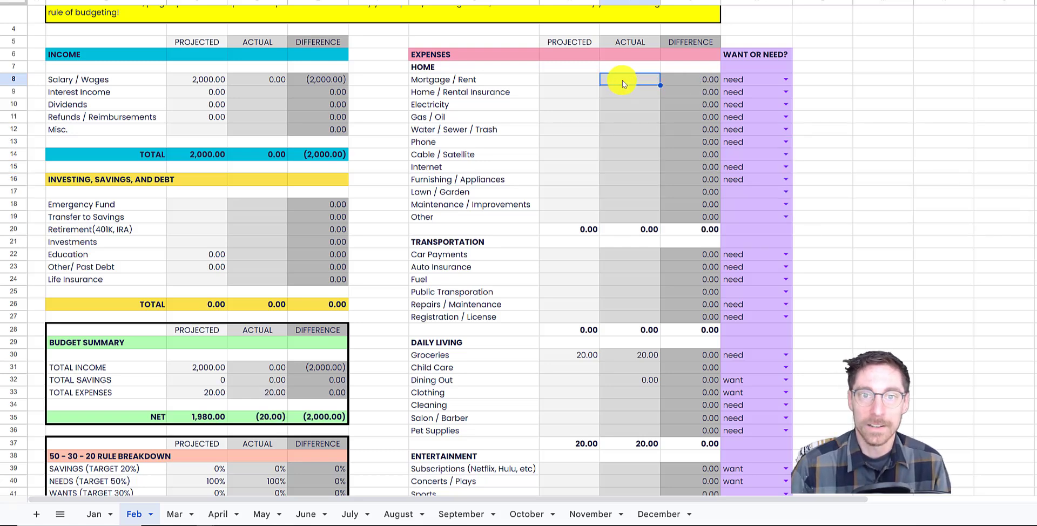
right_click(622, 80)
mouse_move(703, 125)
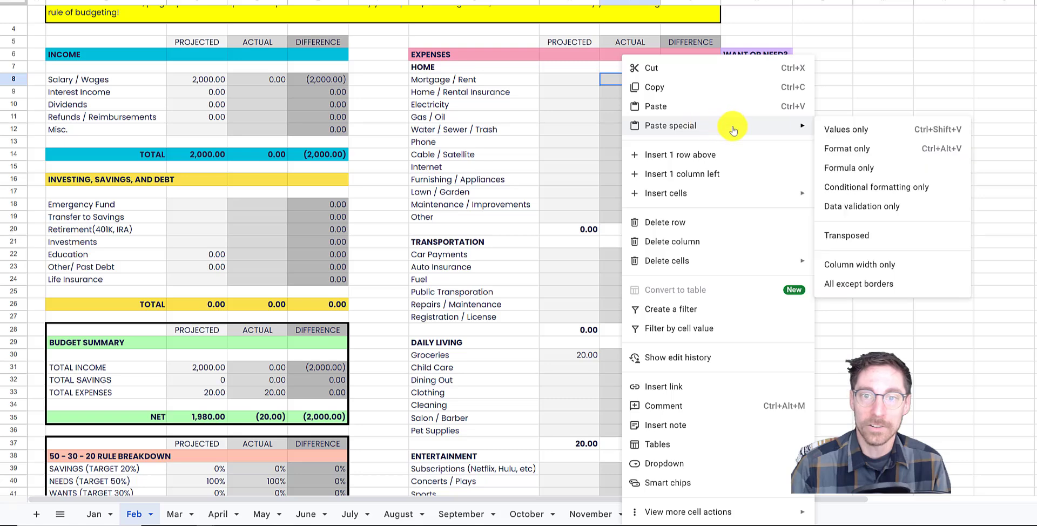
click(864, 135)
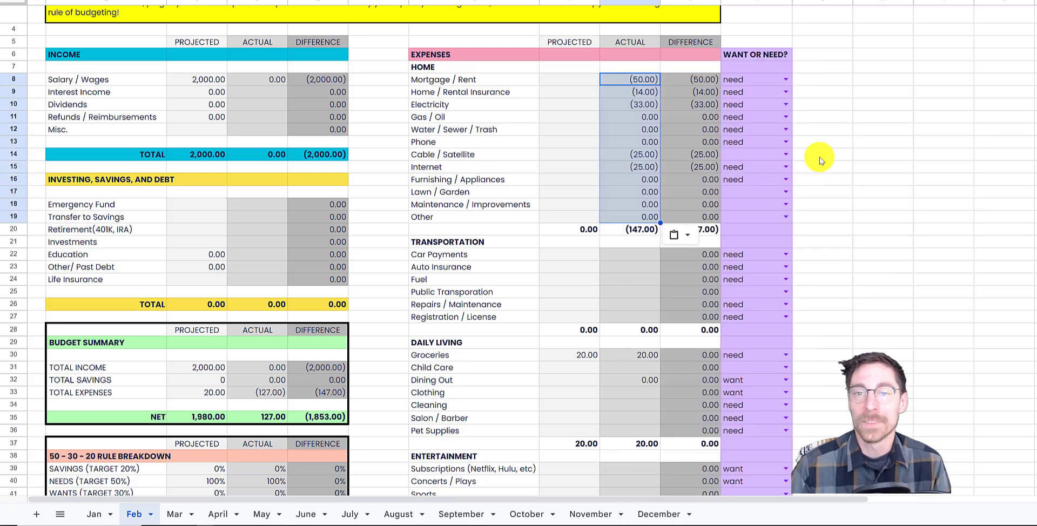
Step: Set the projected Mortgage / Rent expense in the February sheet to 650
click(626, 73)
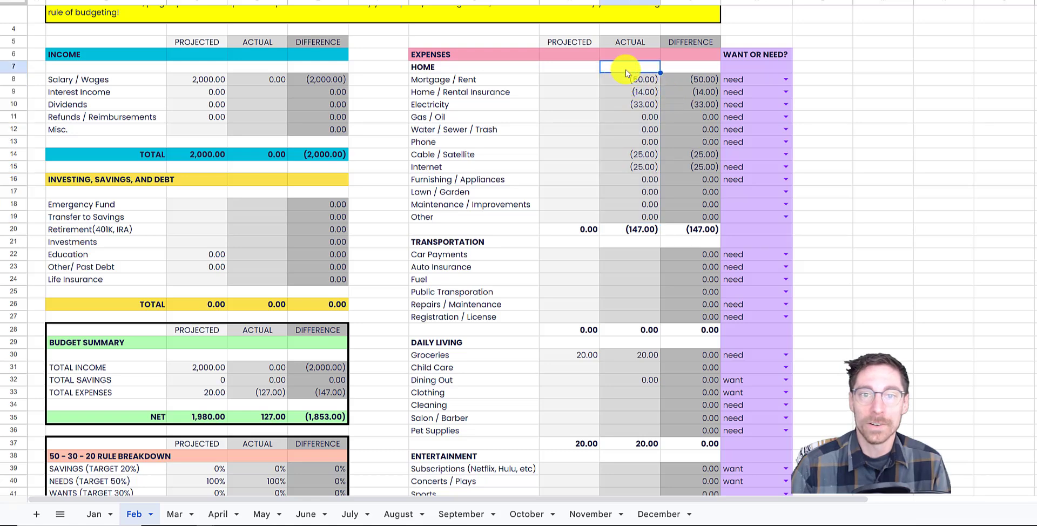
click(572, 79)
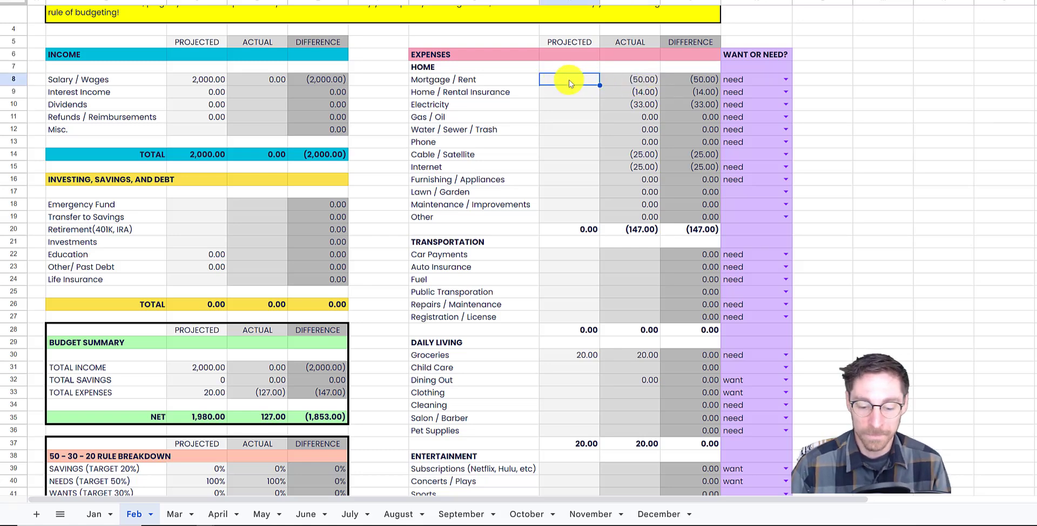
text(650)
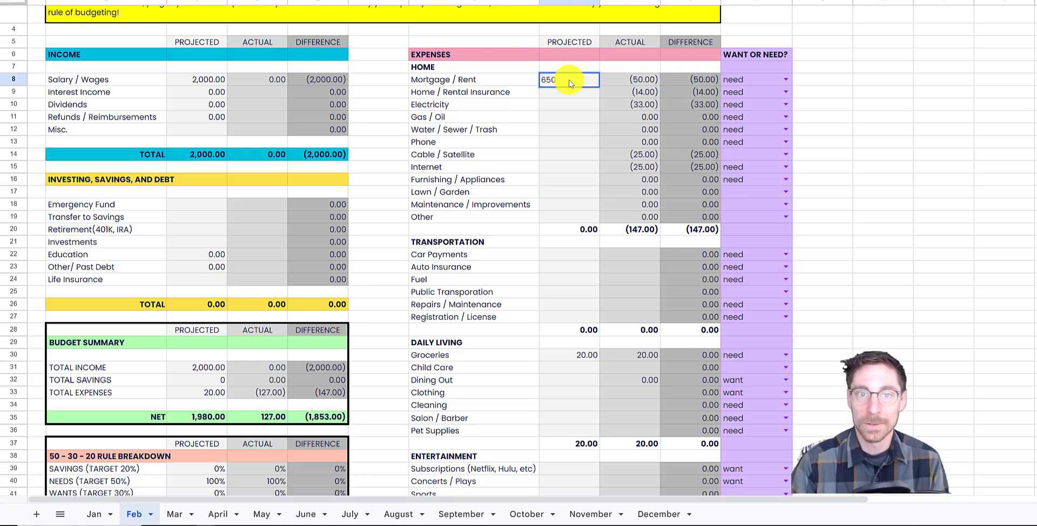
key(Return)
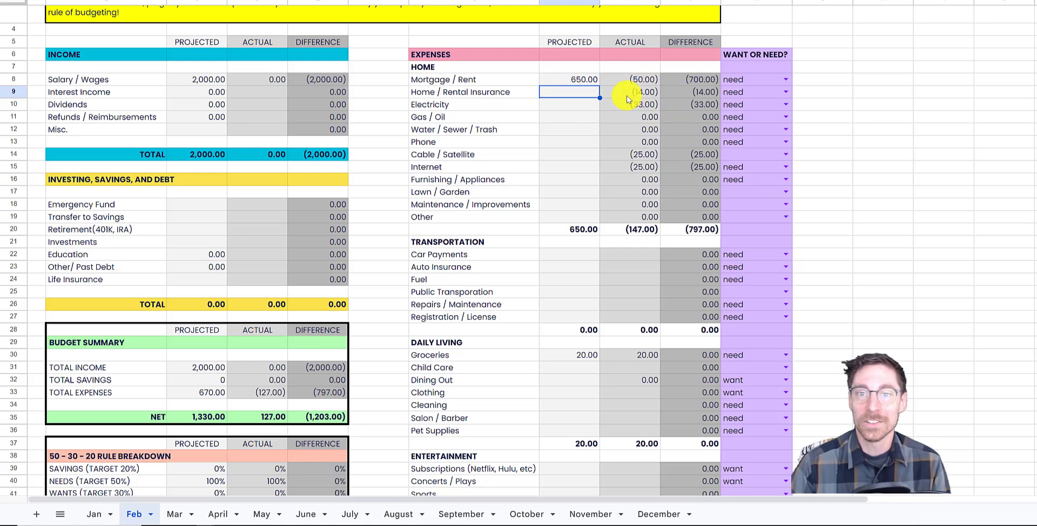
Step: Copy January's Airfare/Gas difference under Vacation / Holiday into February's actual Airfare/Gas cell as a value
scroll(594, 178, down, 1)
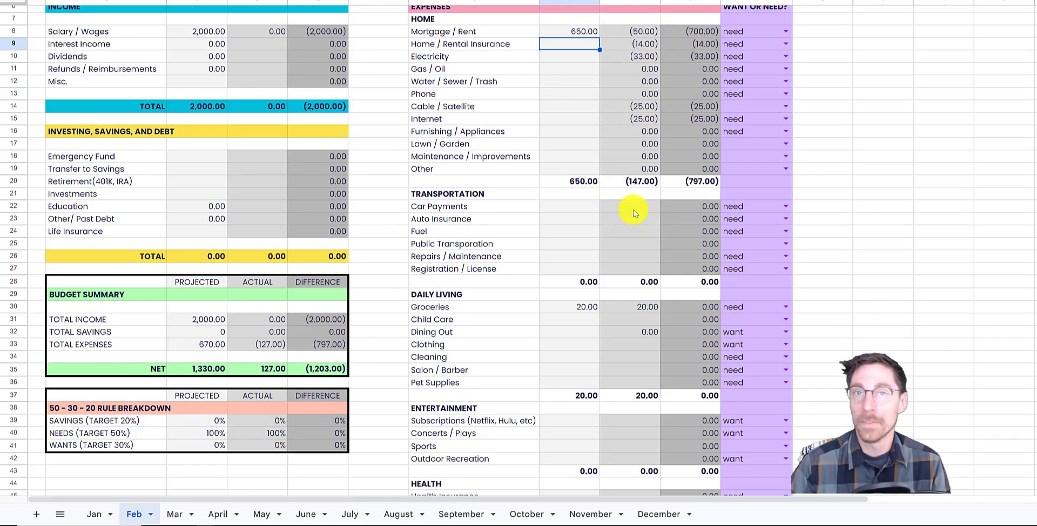
click(95, 513)
scroll(524, 254, down, 1)
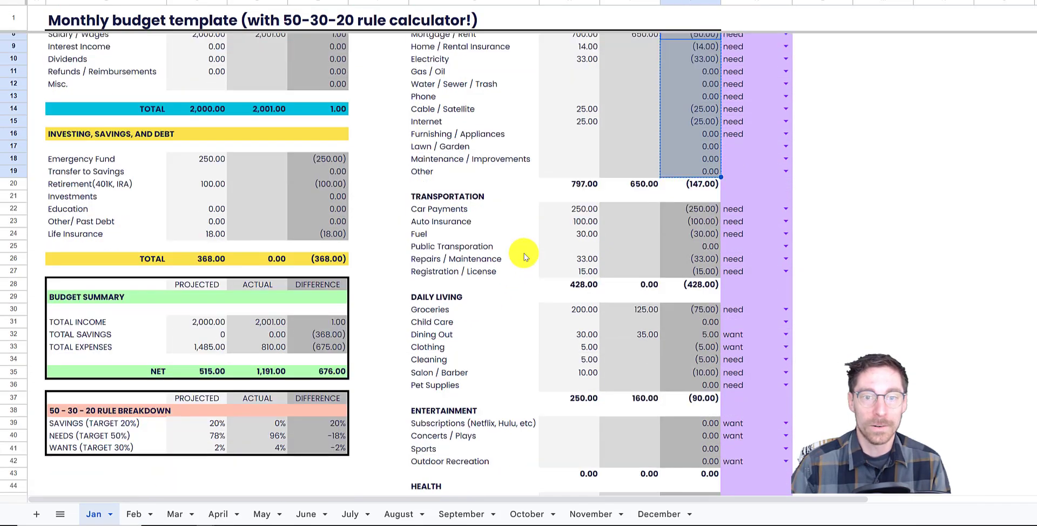
scroll(475, 268, down, 5)
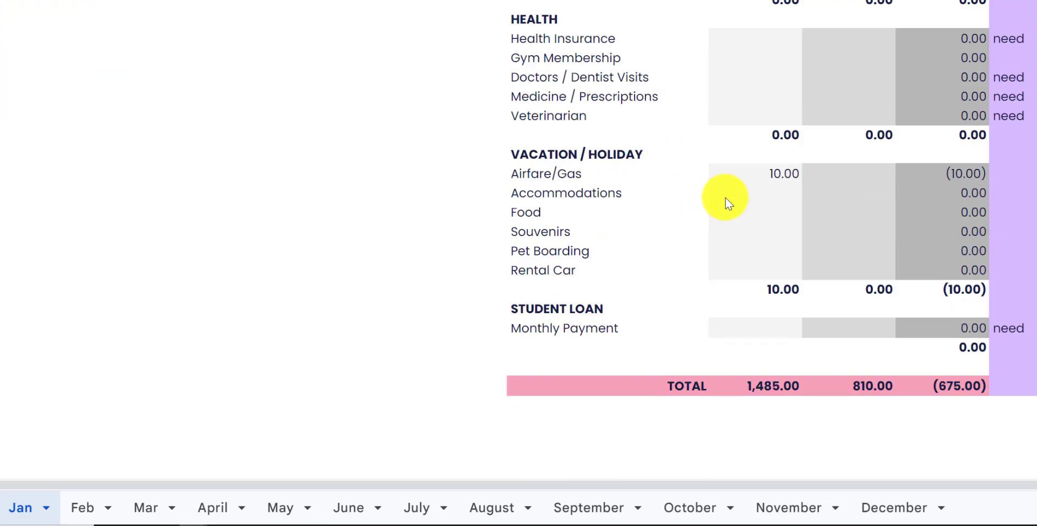
click(758, 177)
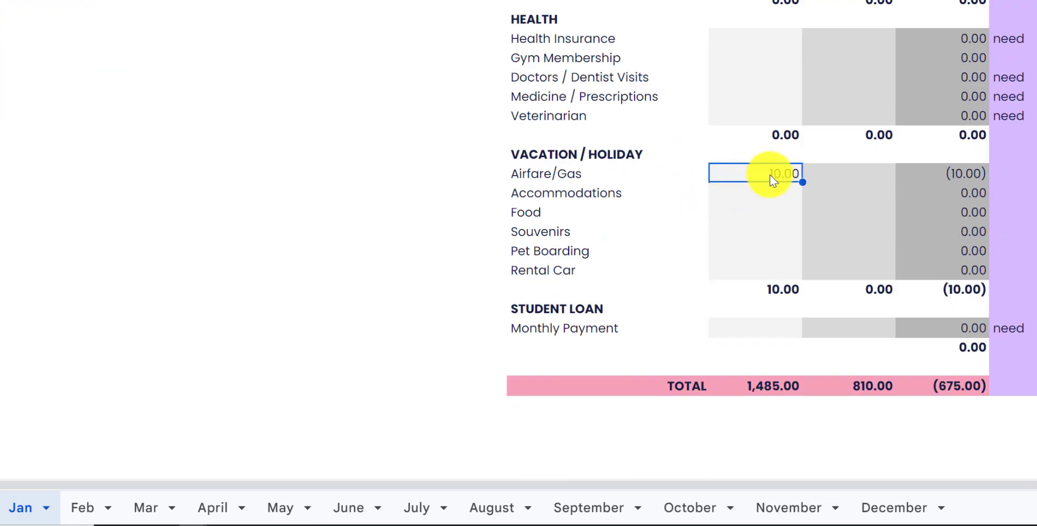
click(941, 174)
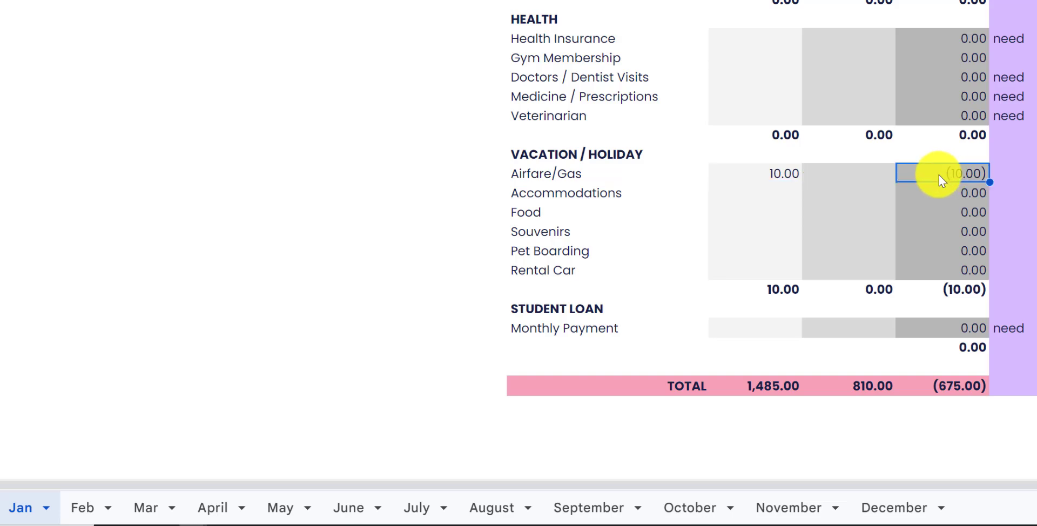
key(ctrl+c)
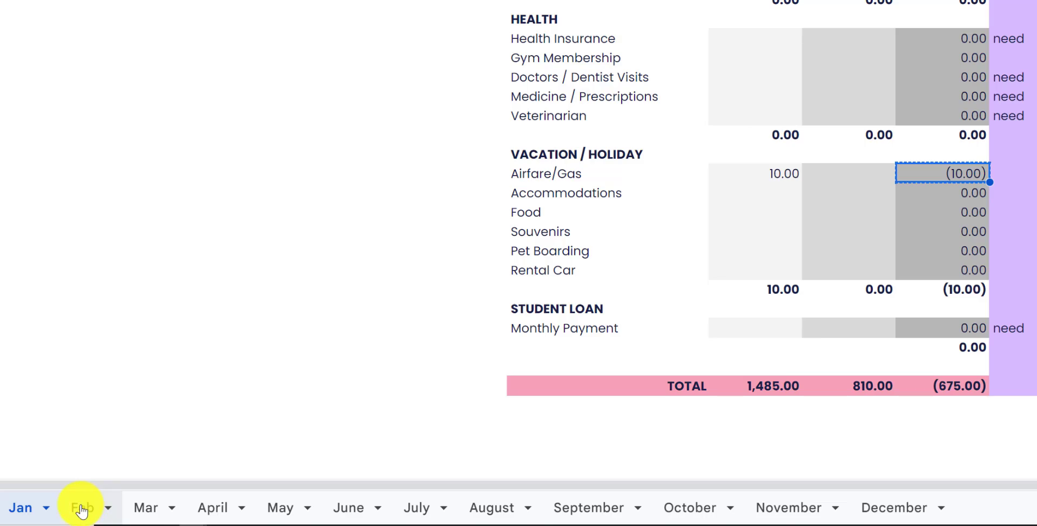
click(103, 511)
scroll(599, 301, down, 10)
scroll(832, 137, up, 2)
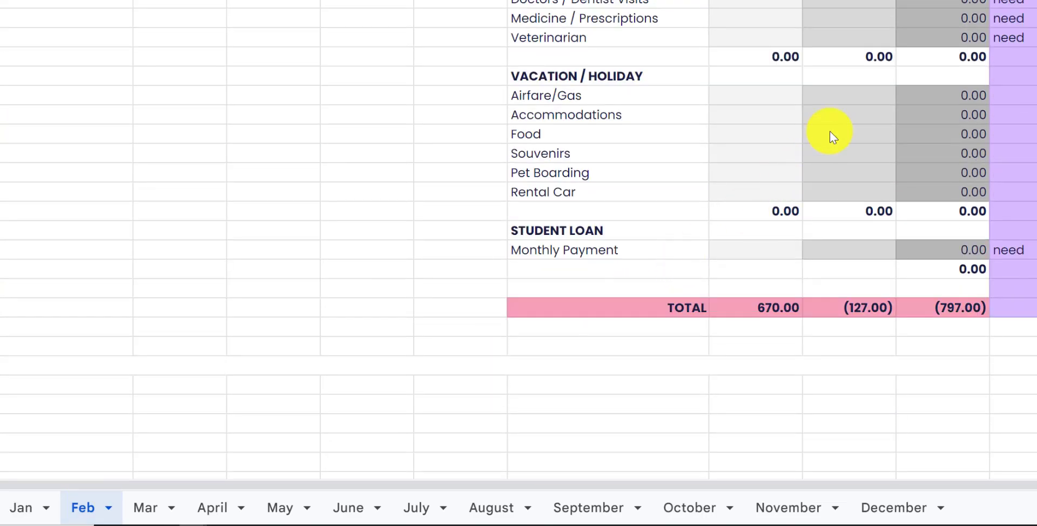
key(ctrl+v)
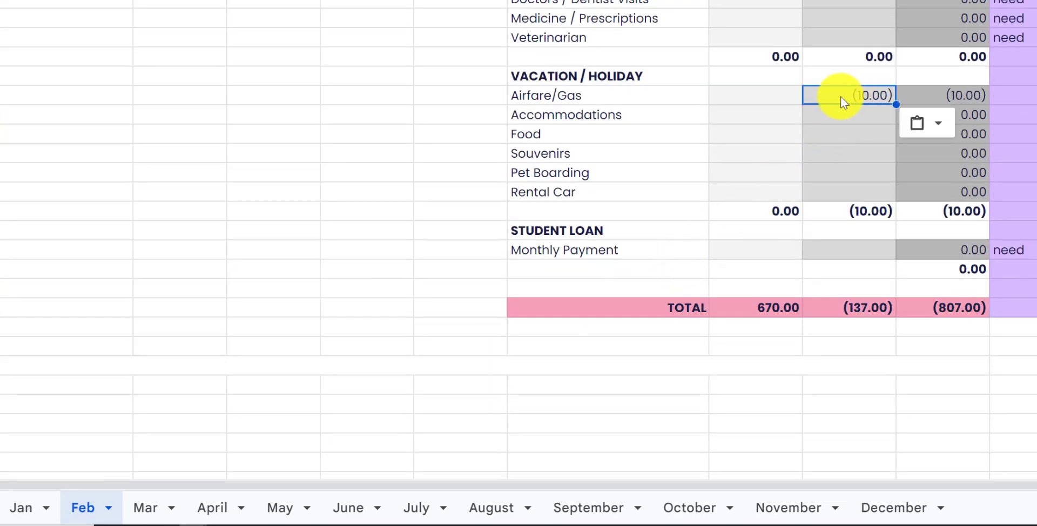
Step: Set February's projected Airfare/Gas expense to 10 and compare it with the actual and difference cells
click(771, 95)
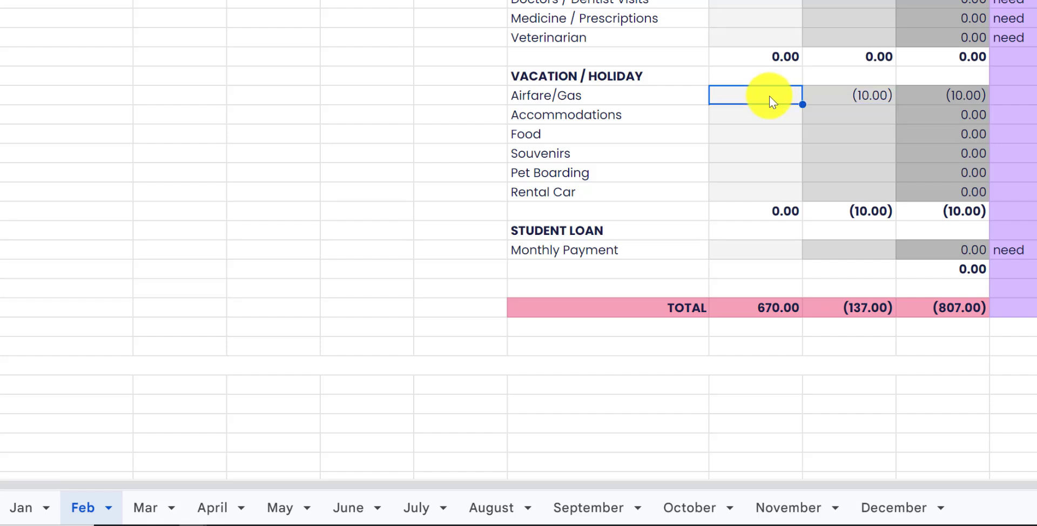
text(10)
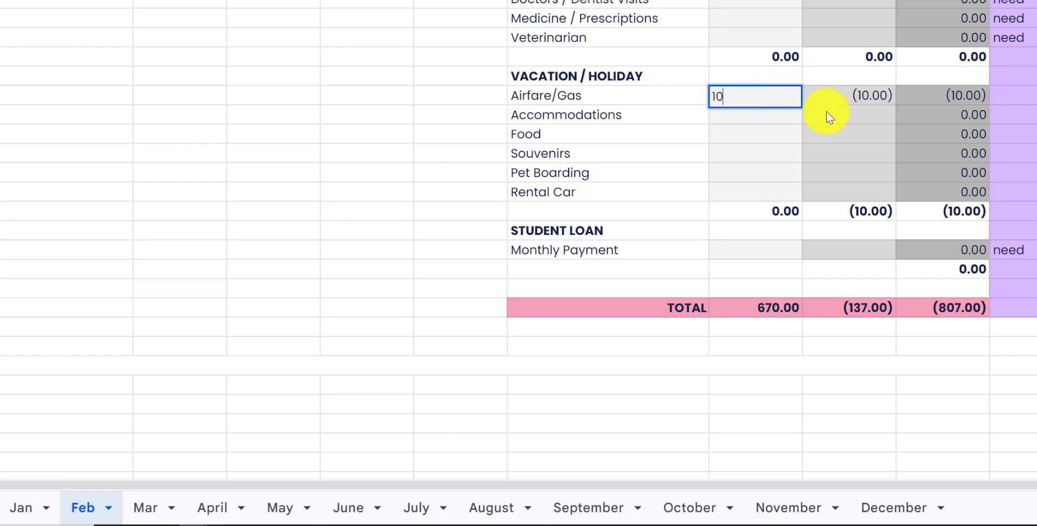
click(838, 95)
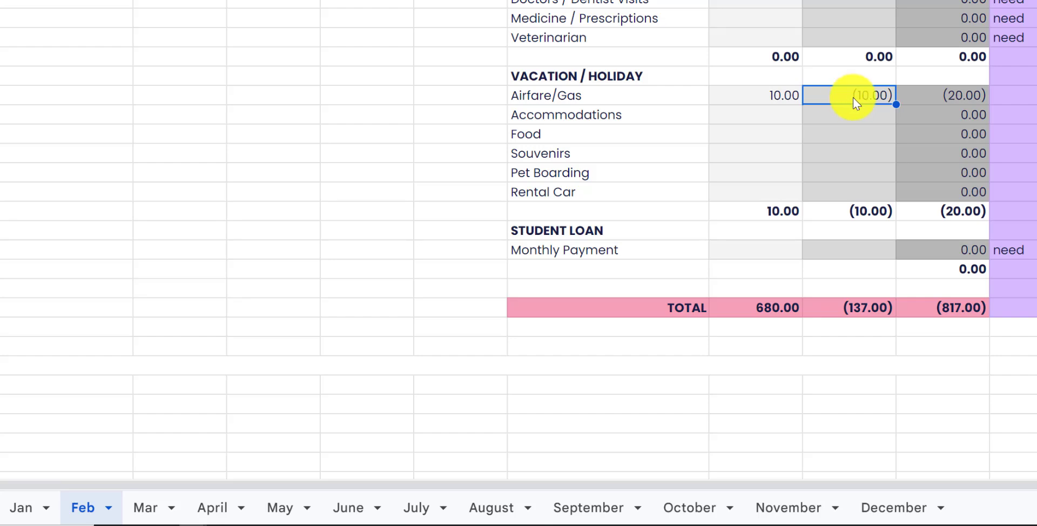
click(782, 95)
click(821, 95)
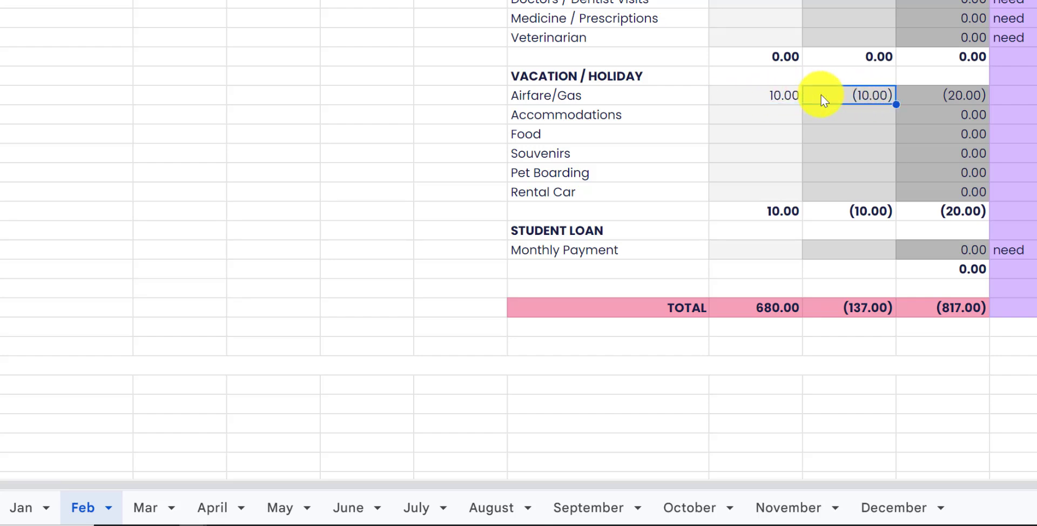
click(942, 96)
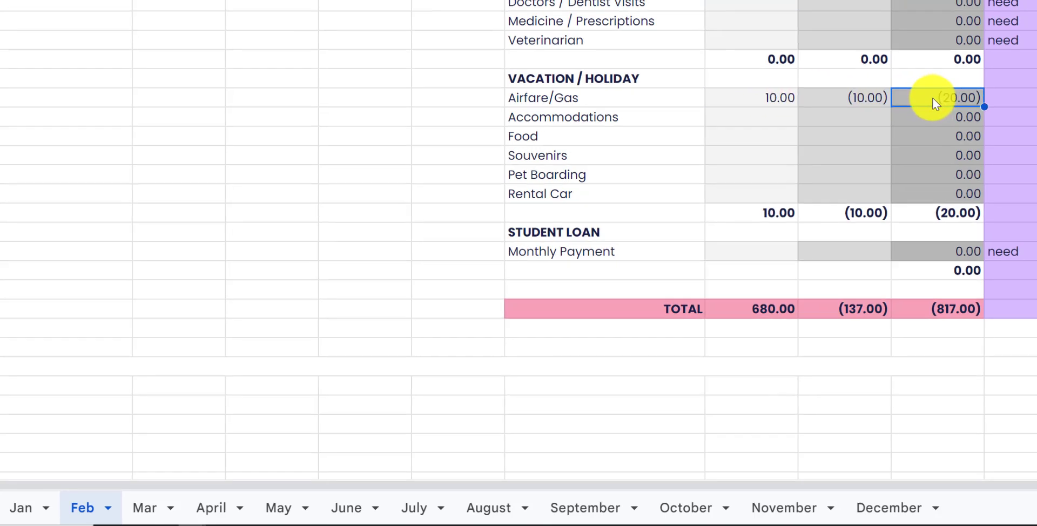